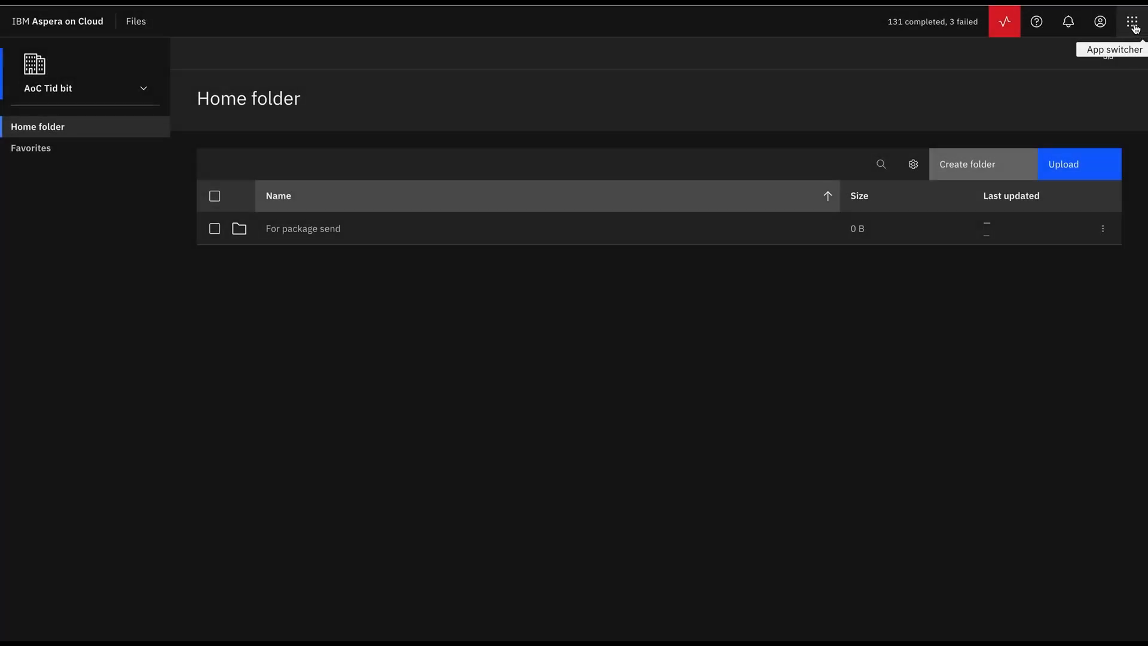
- Switch to the Packages app and go to shared inbox management
click(1133, 24)
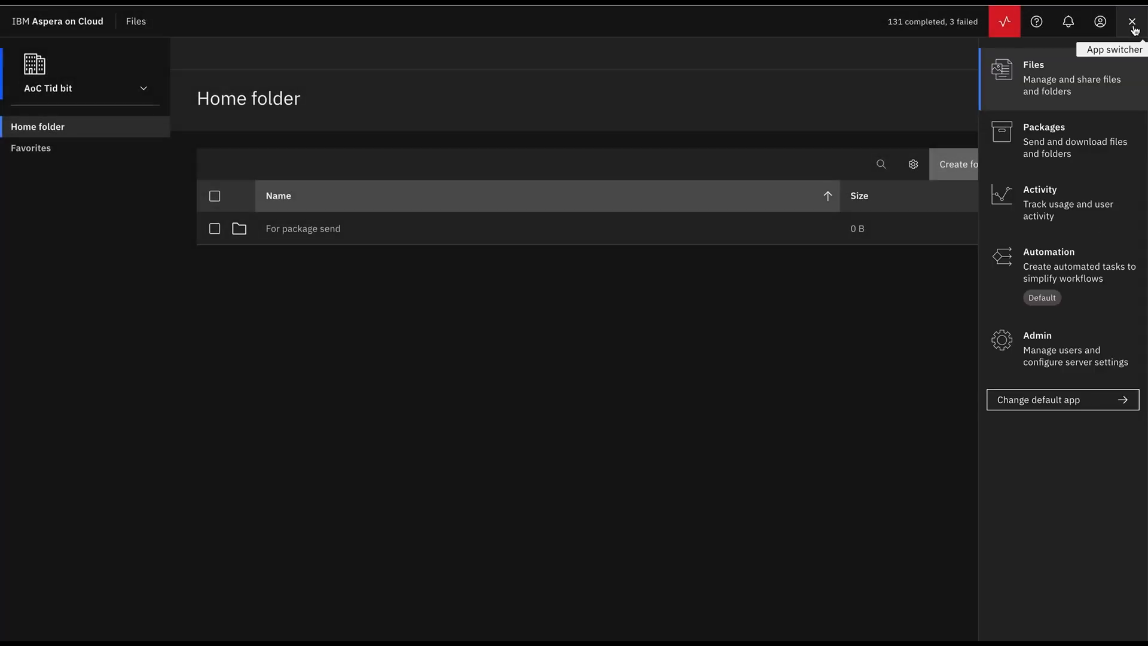
click(1052, 146)
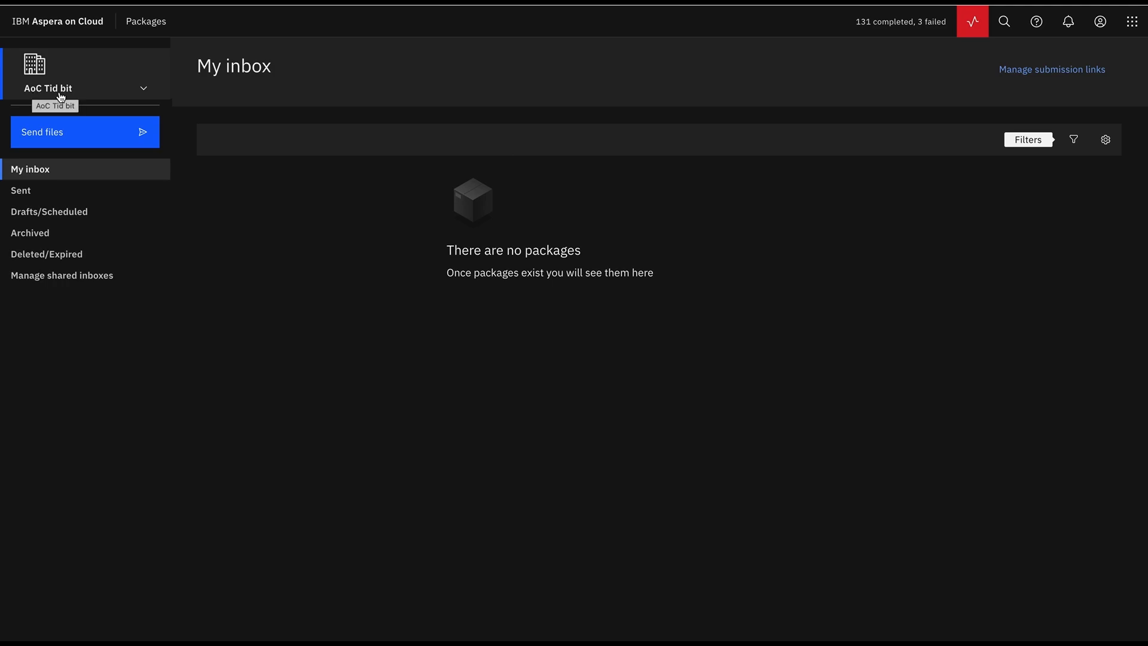
click(138, 95)
click(138, 94)
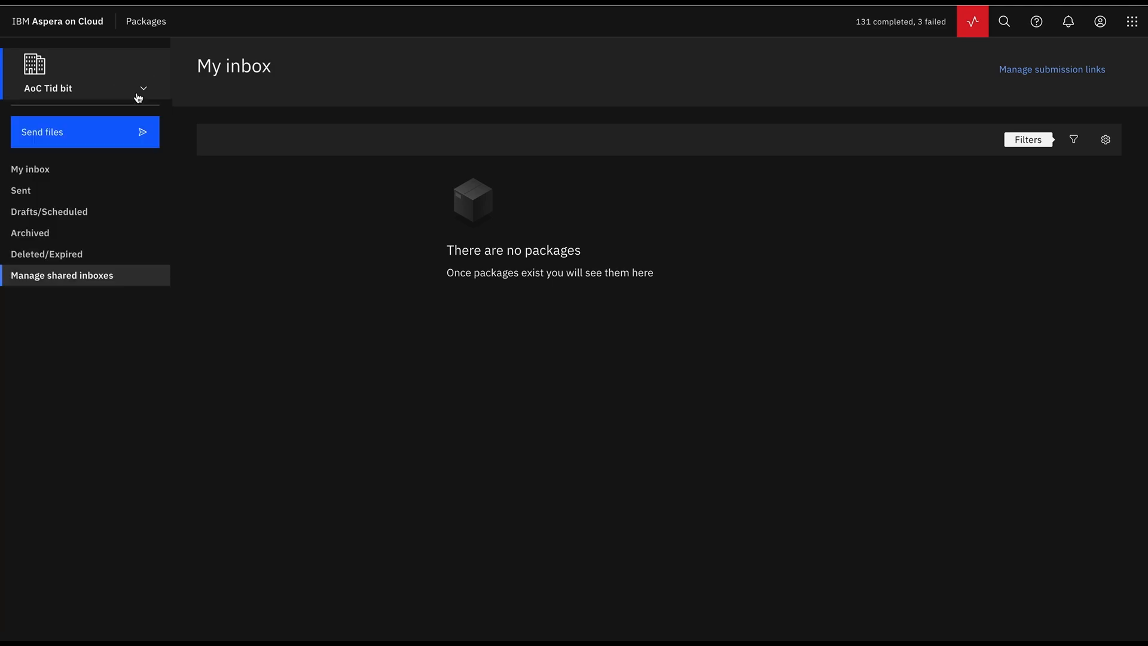
click(31, 286)
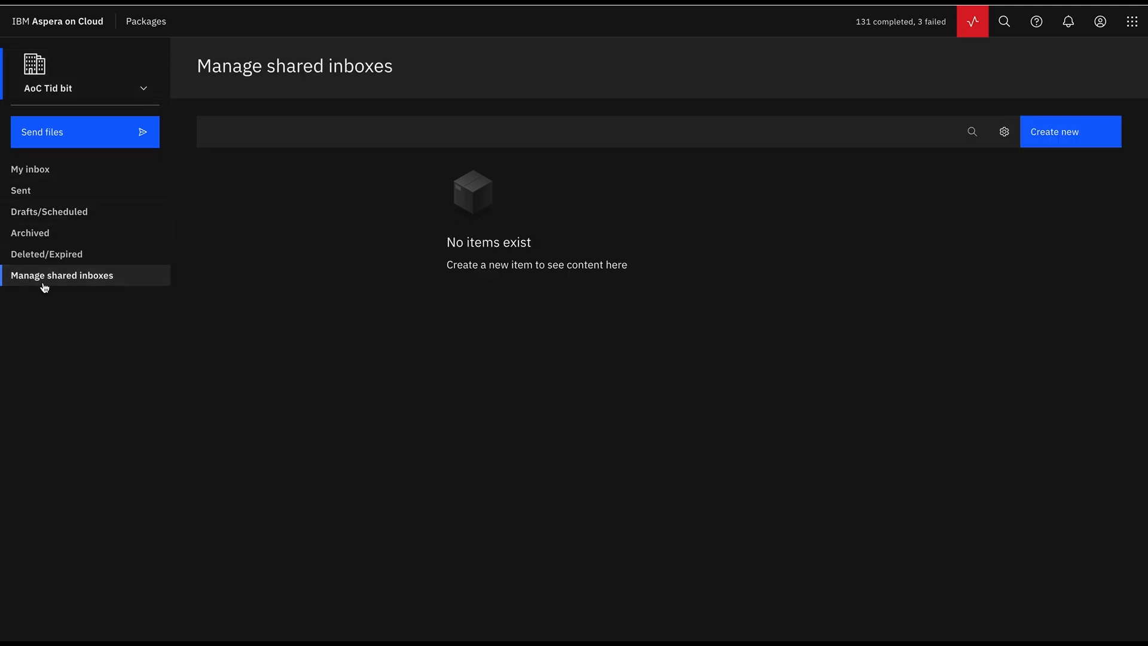
- Create shared inbox 'AoC Tid bit series' with description 'to demo' and instructions 'simple instructions'
click(1041, 141)
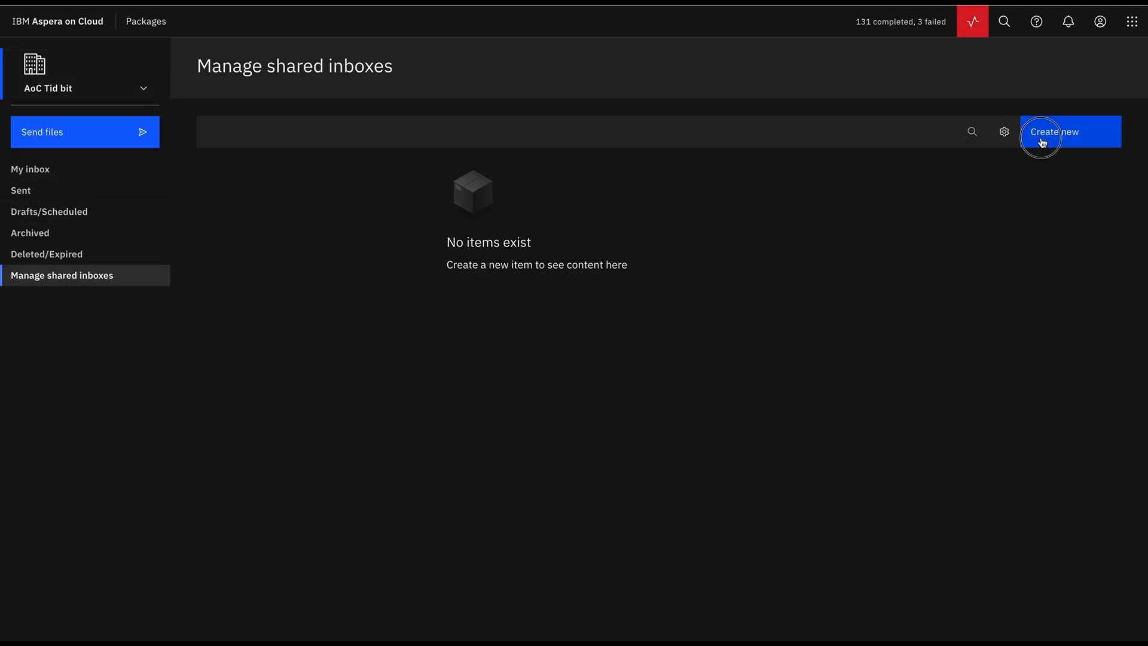
click(123, 410)
text(AoC Tid bit series)
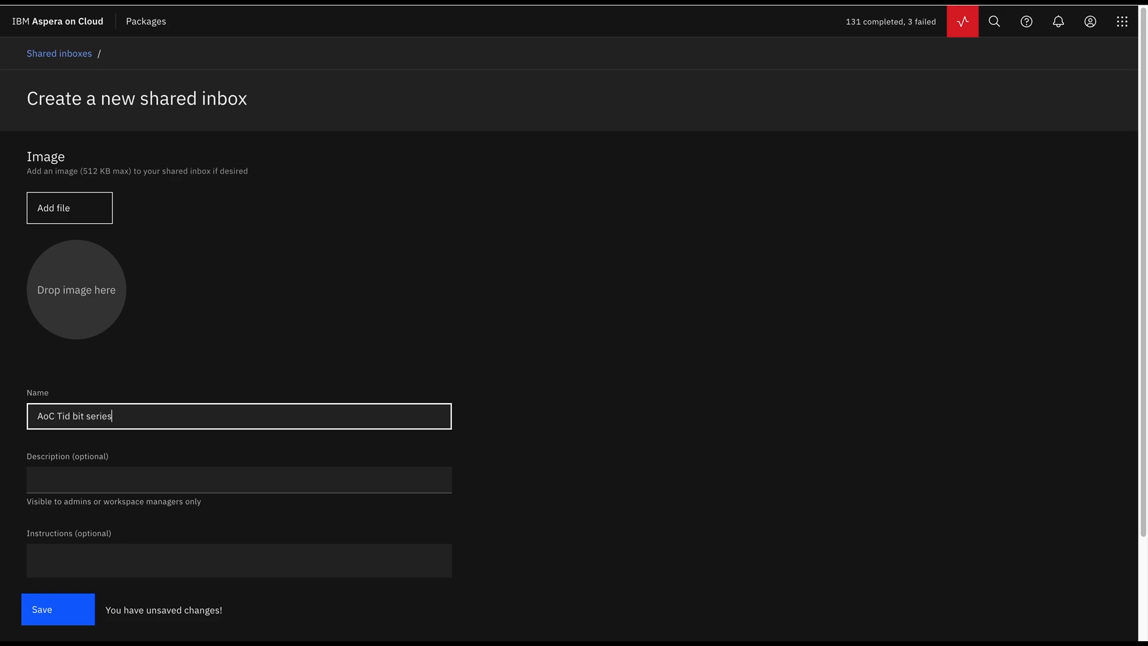
scroll(123, 410, down, 2)
click(123, 358)
text(to demo)
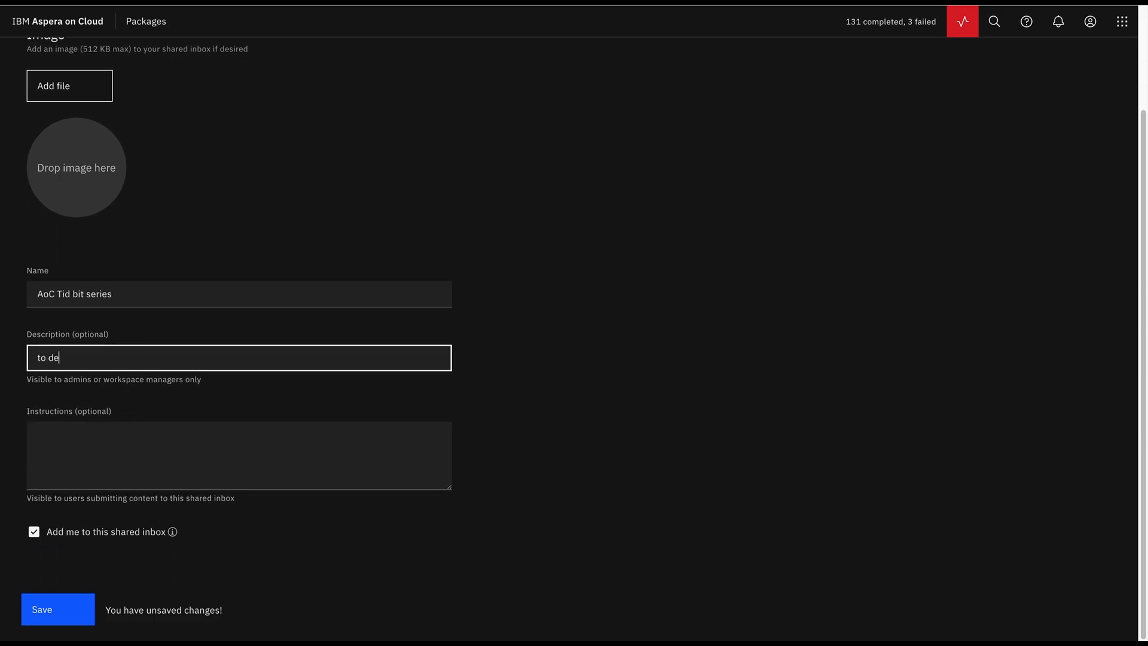
click(113, 460)
text(simple instructions)
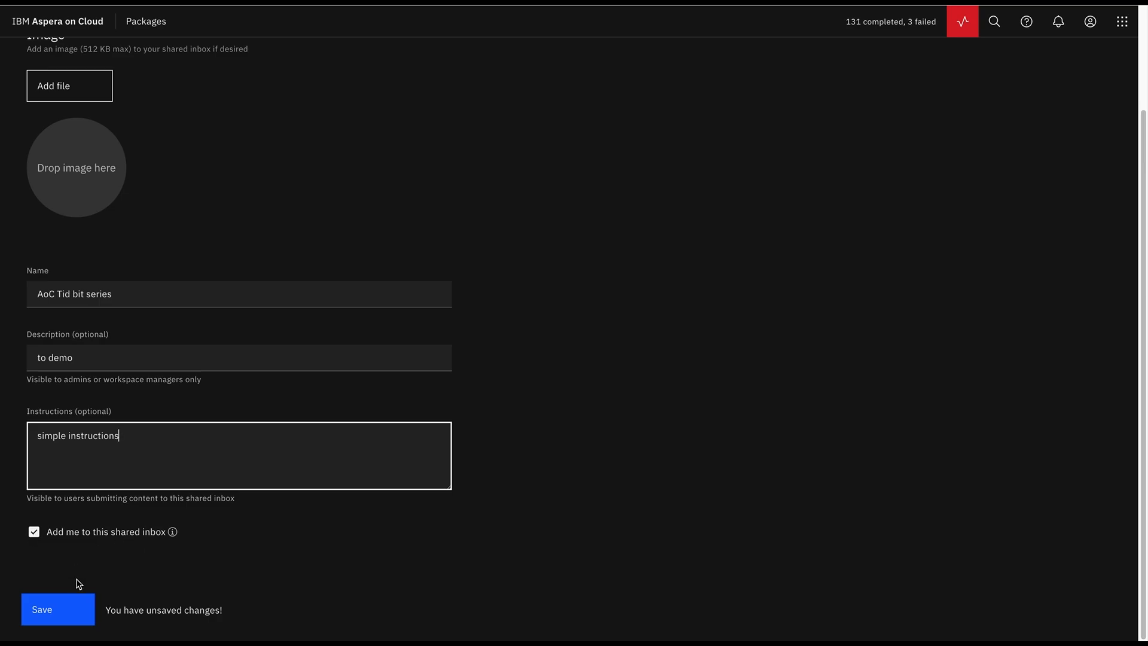
click(60, 613)
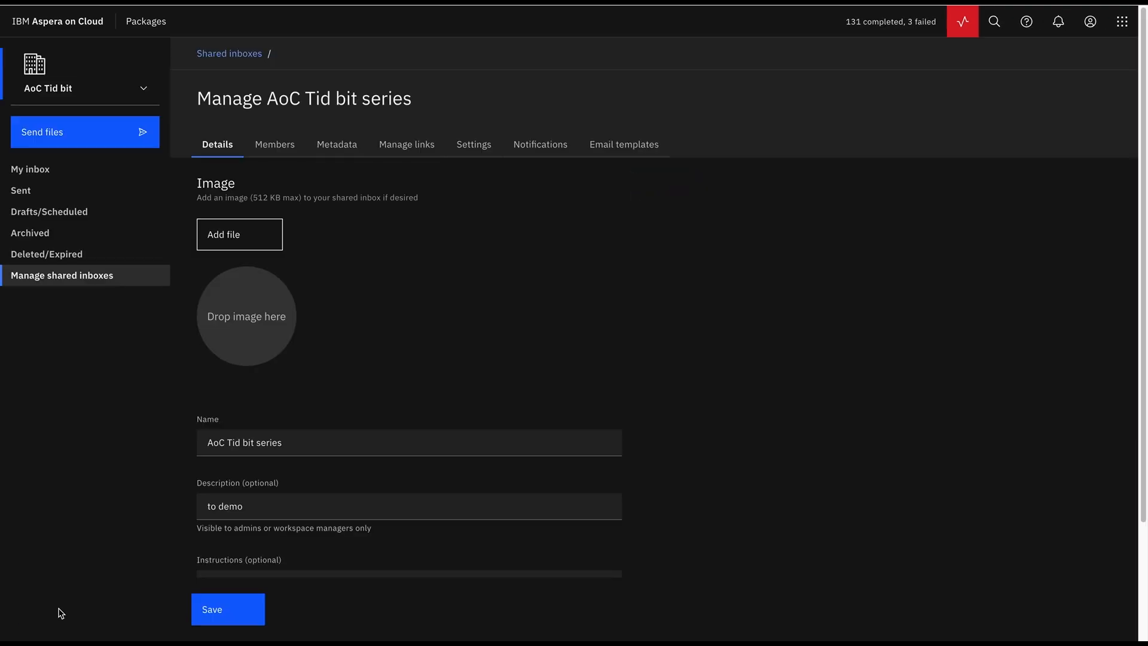
- Check the new inbox's members and return to the Shared inboxes list
click(275, 145)
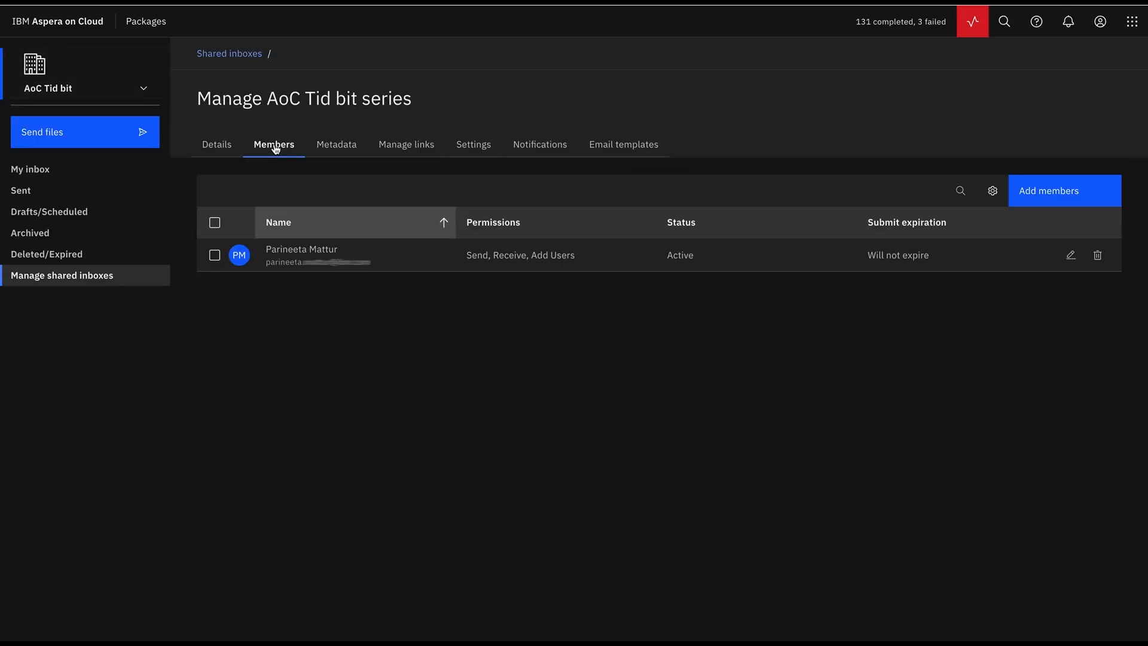
click(230, 53)
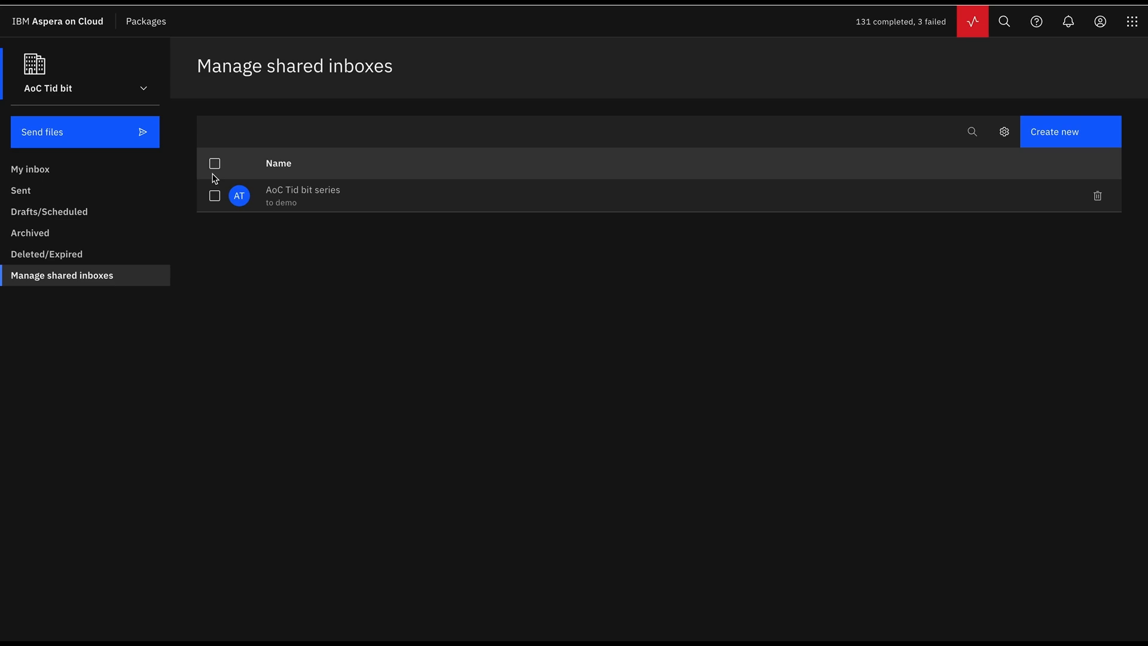
click(1132, 23)
- Reload Packages, open the AoC Tid bit series inbox and view its empty Sent list
click(1097, 75)
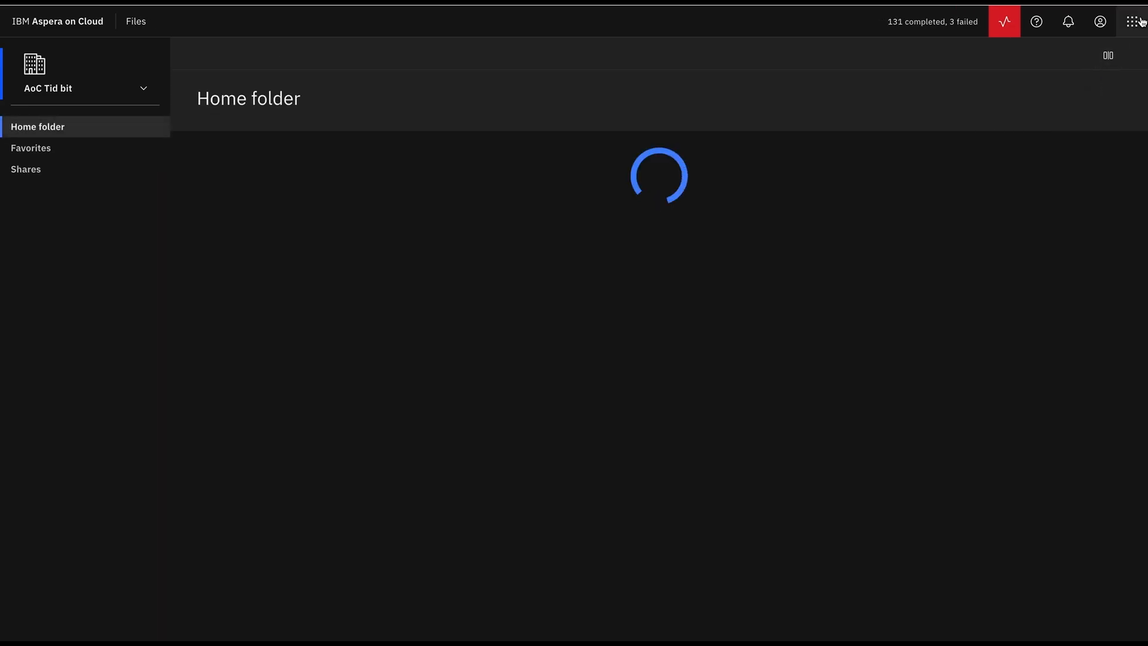
click(1133, 26)
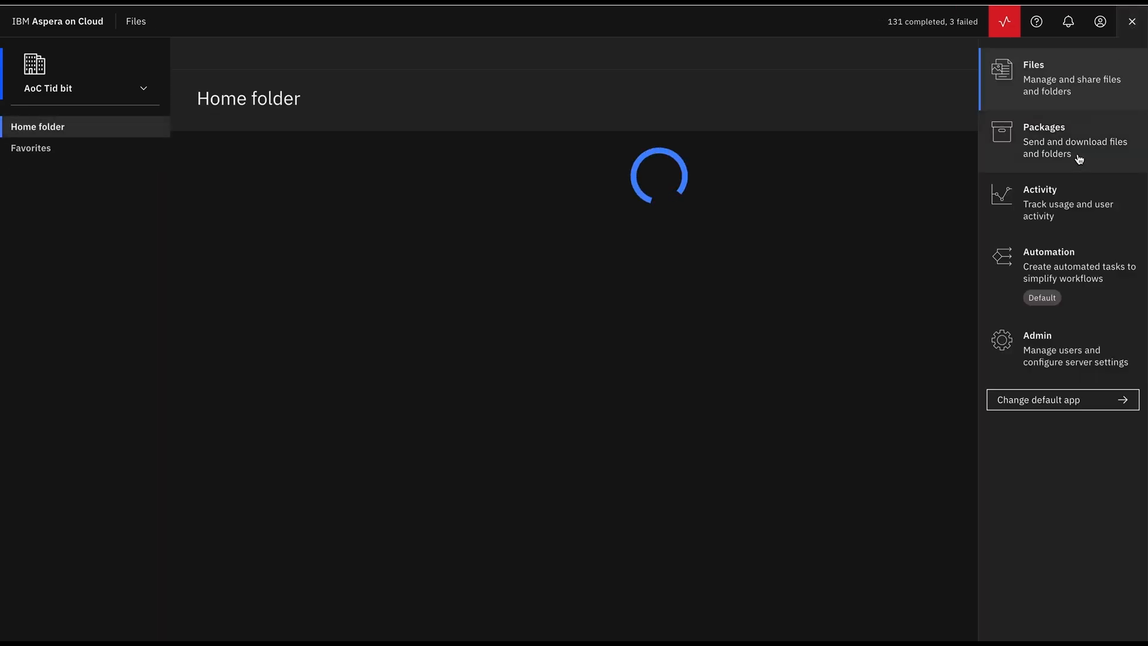
click(1078, 156)
click(58, 235)
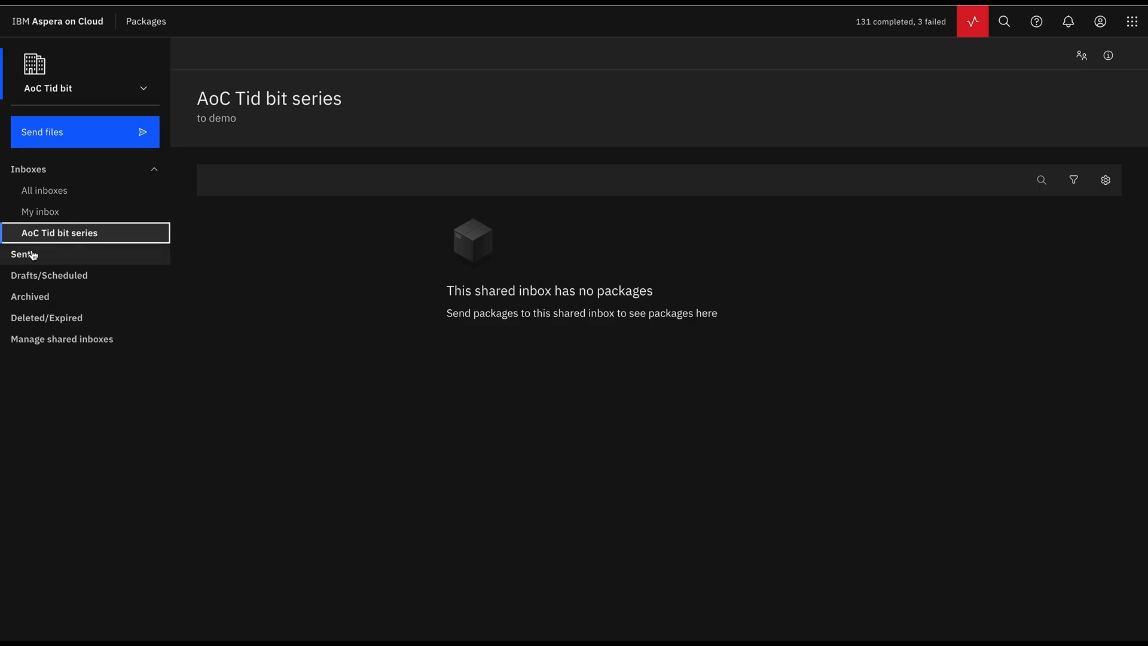
click(31, 255)
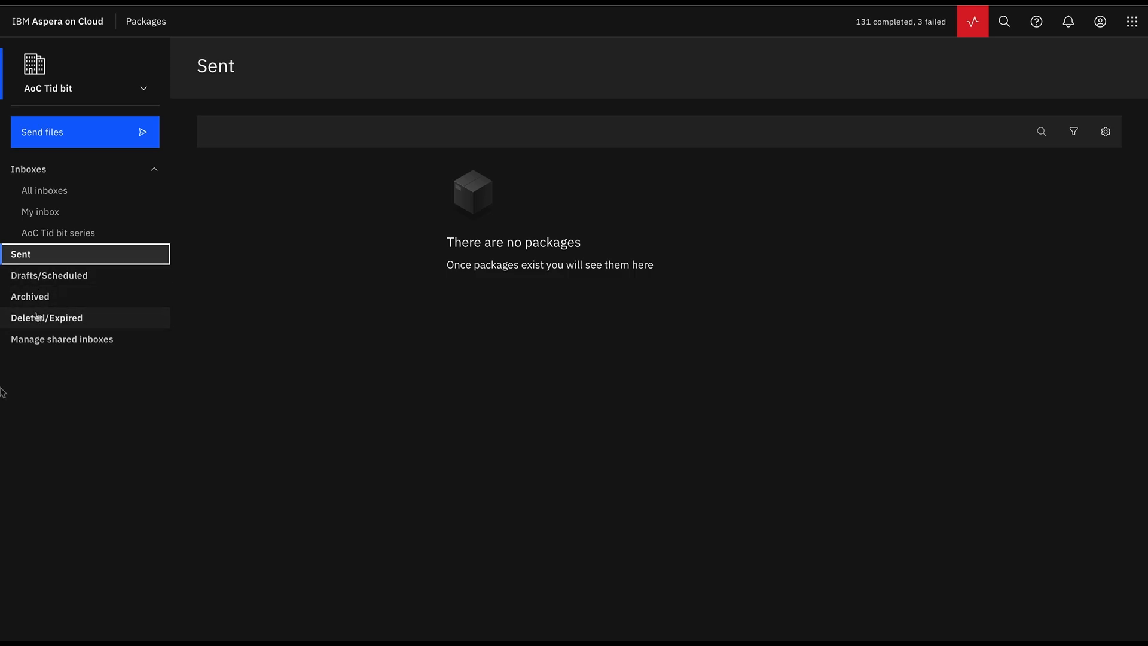
click(83, 144)
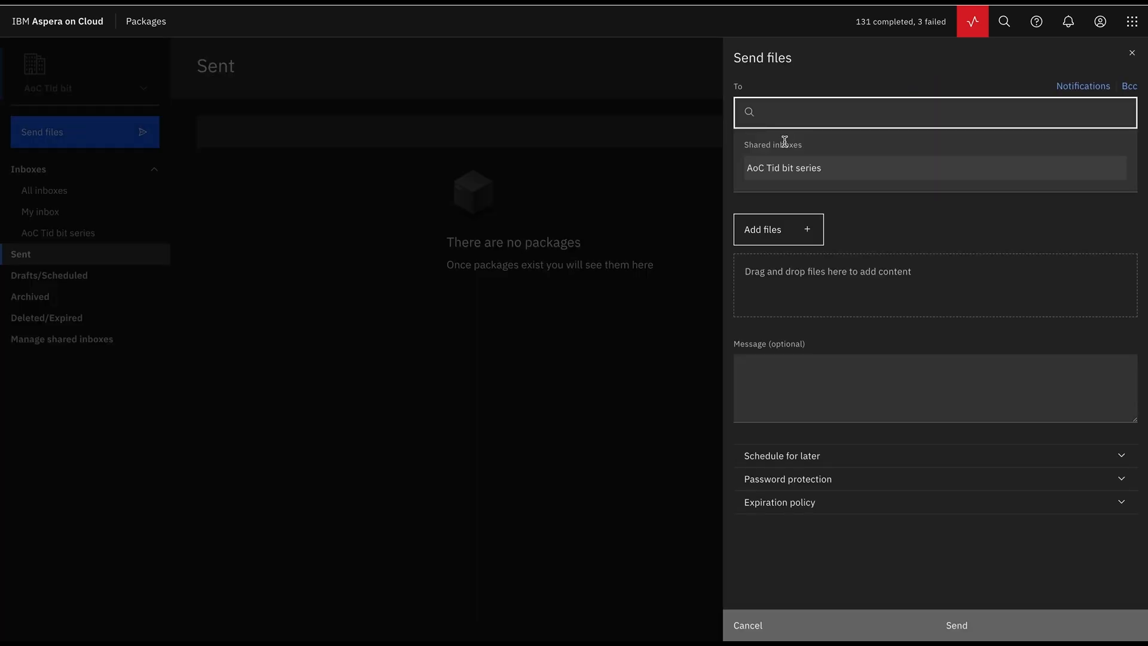
- Address a package titled 'Hi' to AoC Tid bit series and attach 15KBFile.docx
click(771, 171)
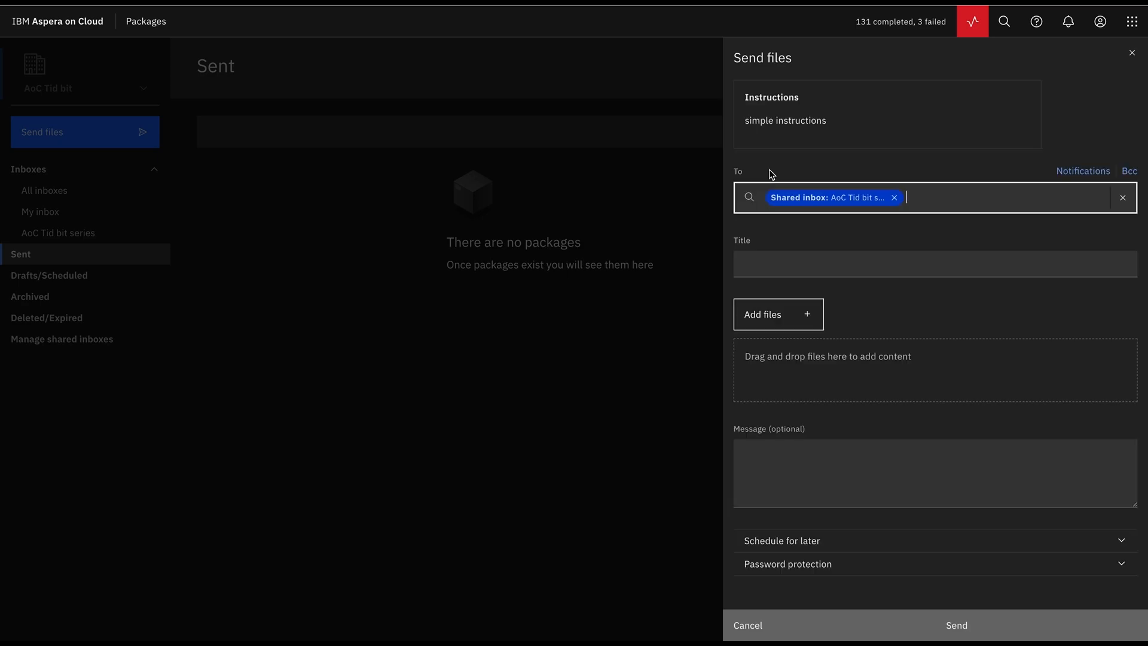
click(779, 266)
text(Hi)
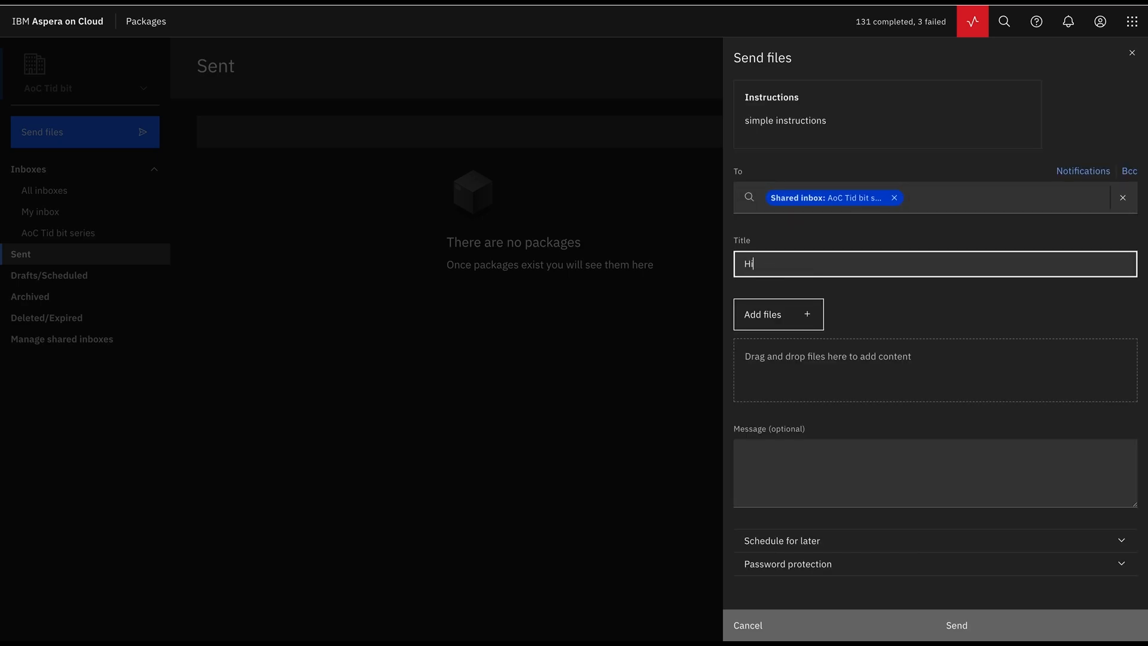
click(767, 321)
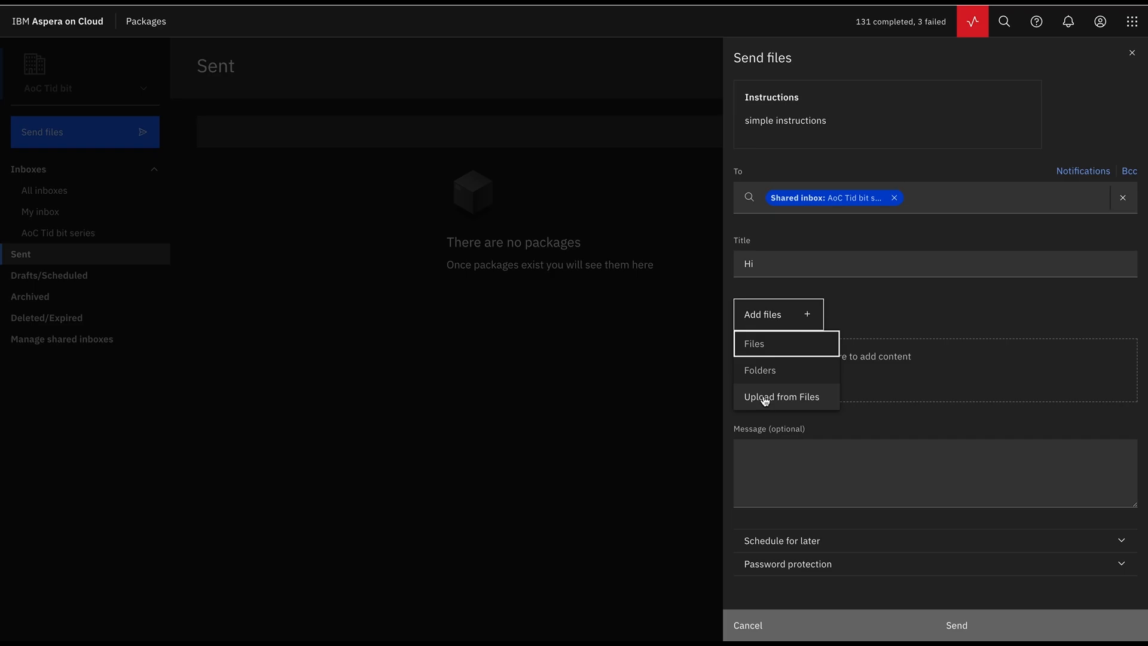
click(776, 353)
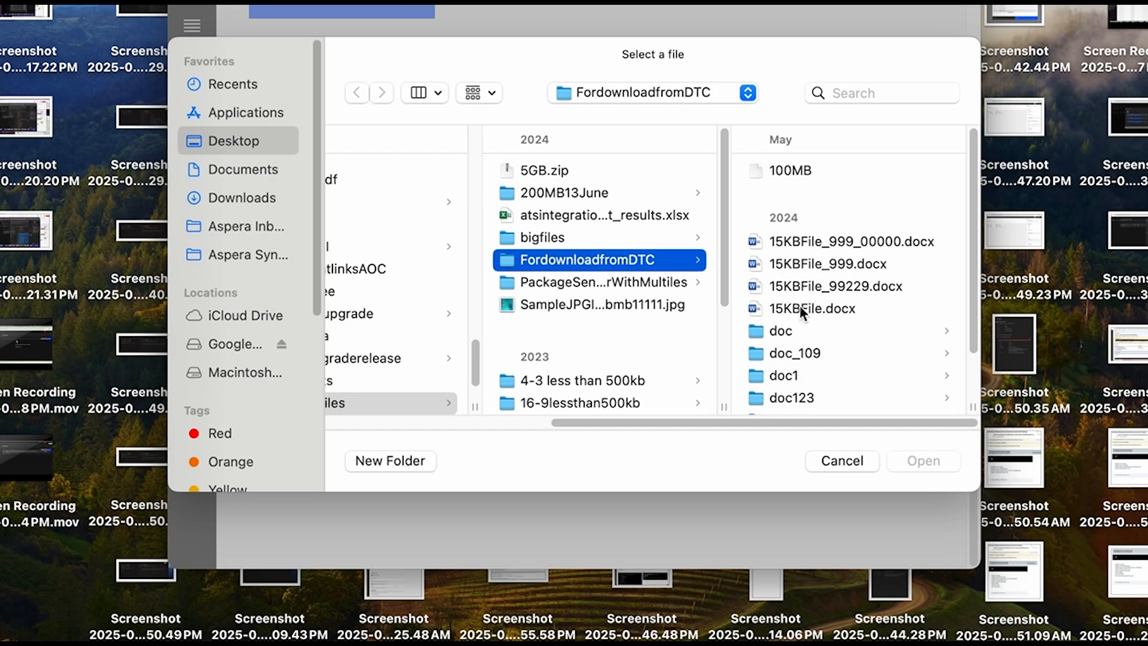
click(798, 304)
click(927, 462)
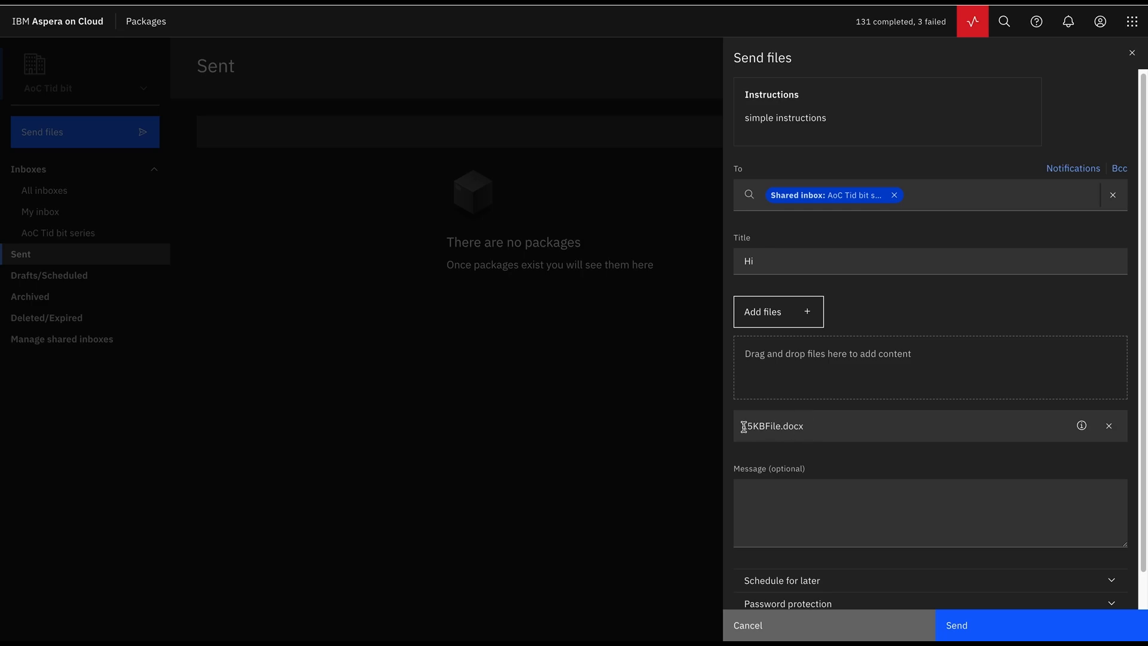
click(765, 259)
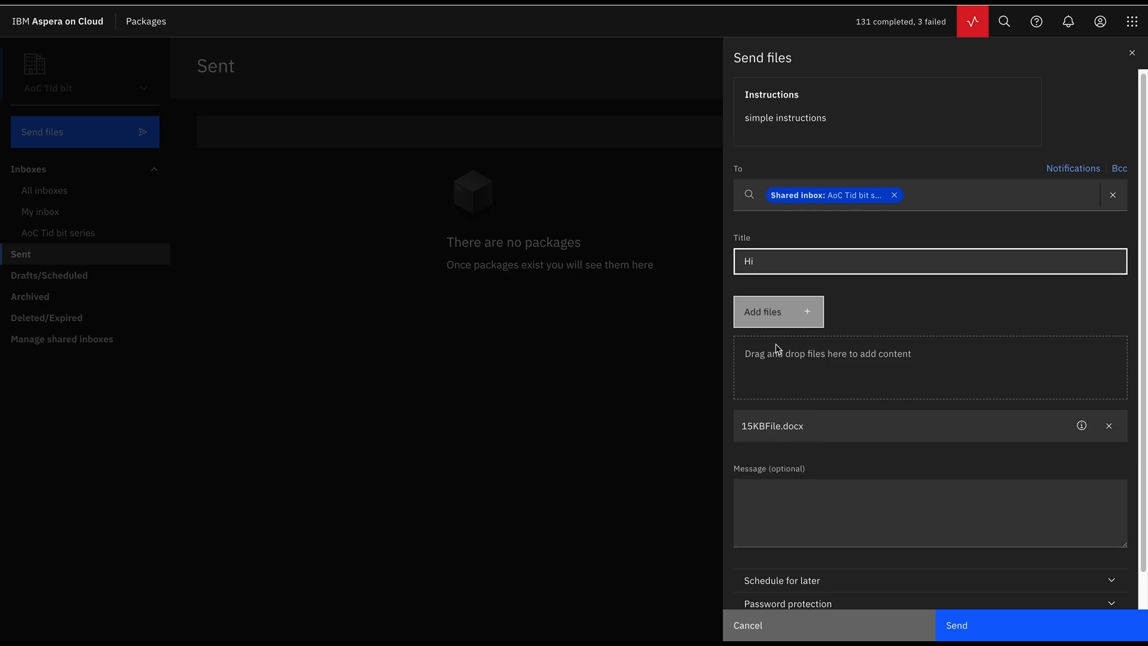
- Add the message 'new package', send it, and open the AoC Tid bit series inbox
click(781, 506)
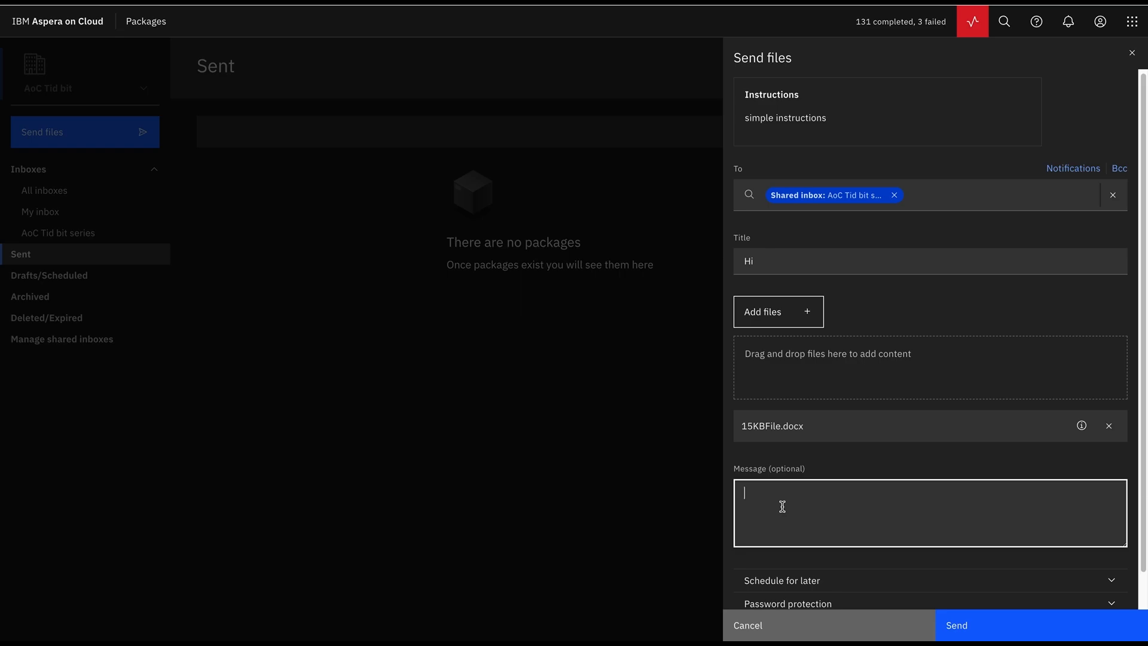
text(new package)
scroll(832, 451, down, 1)
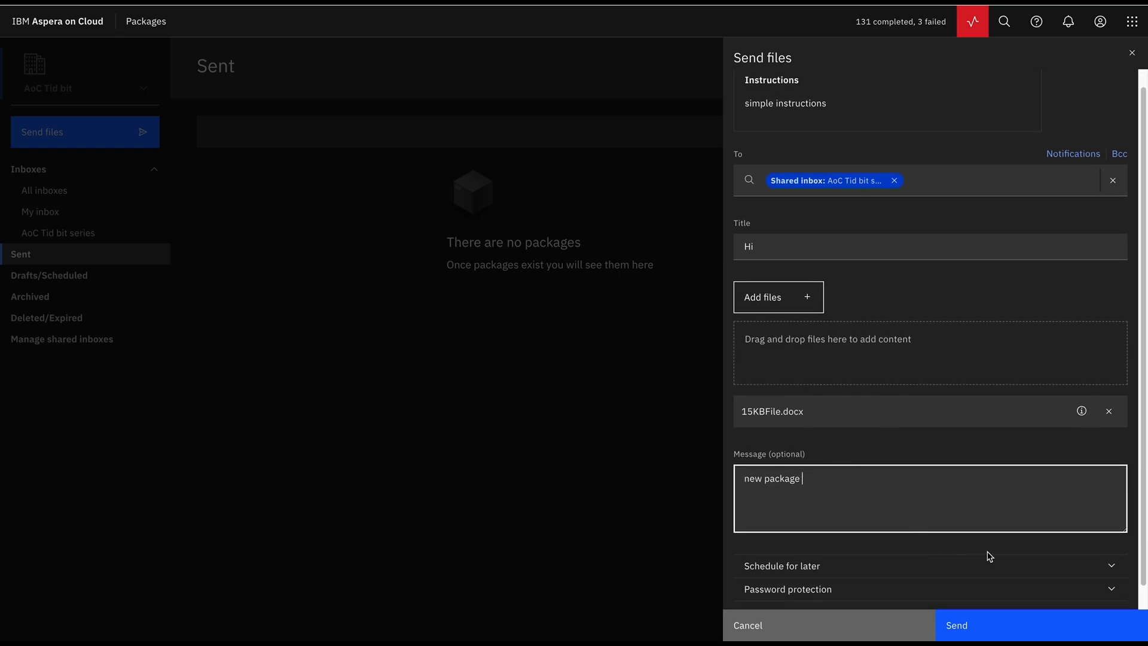
click(978, 627)
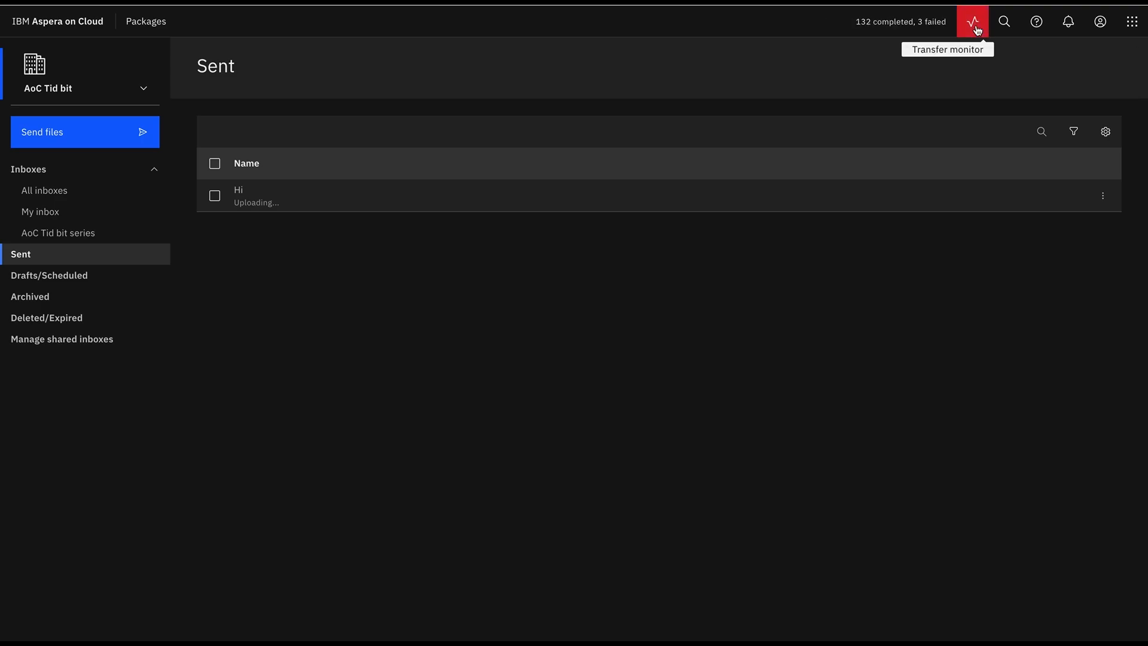
click(96, 235)
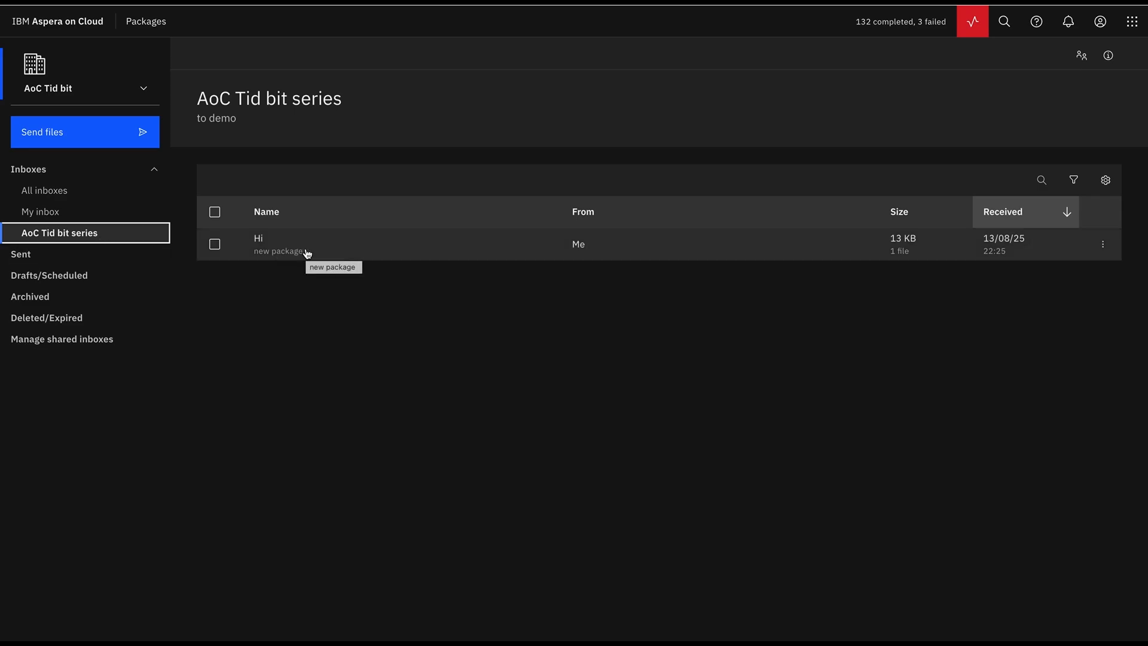
click(375, 255)
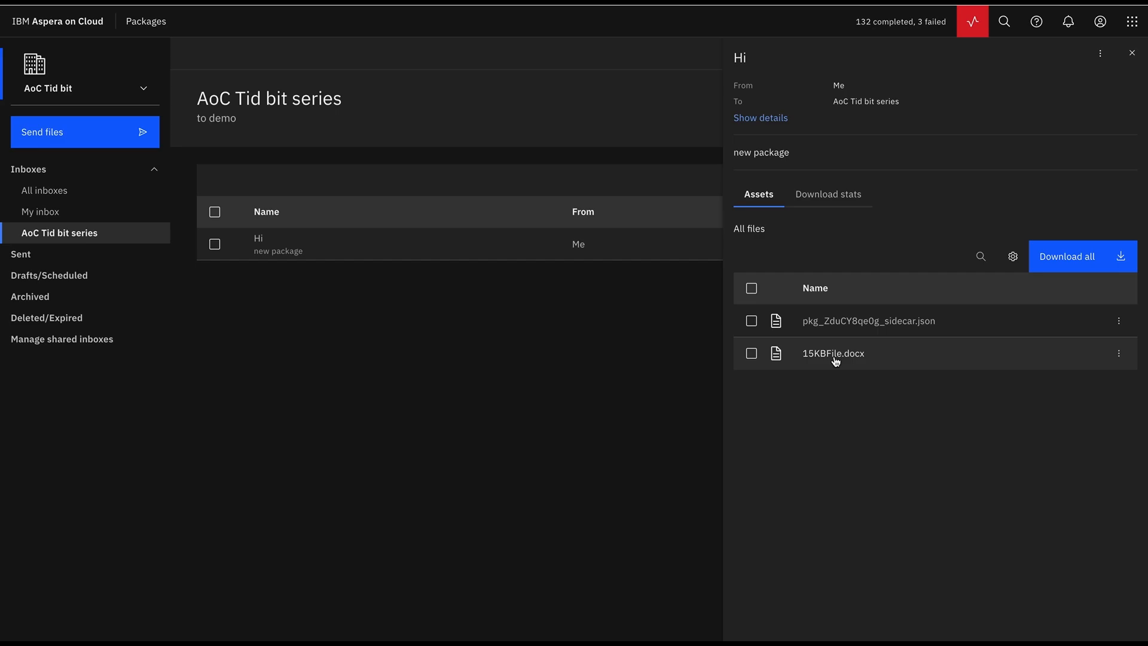
click(1133, 55)
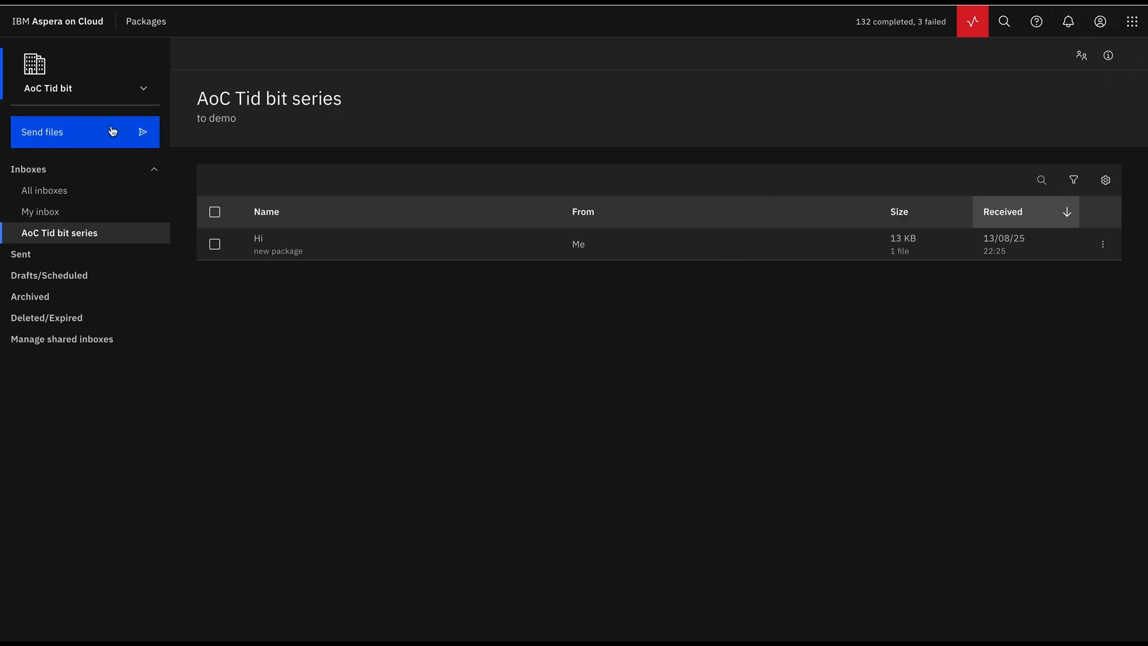
- Start package 'To email id' and attach 15KBFile.docx from the For package send folder in Files
click(113, 134)
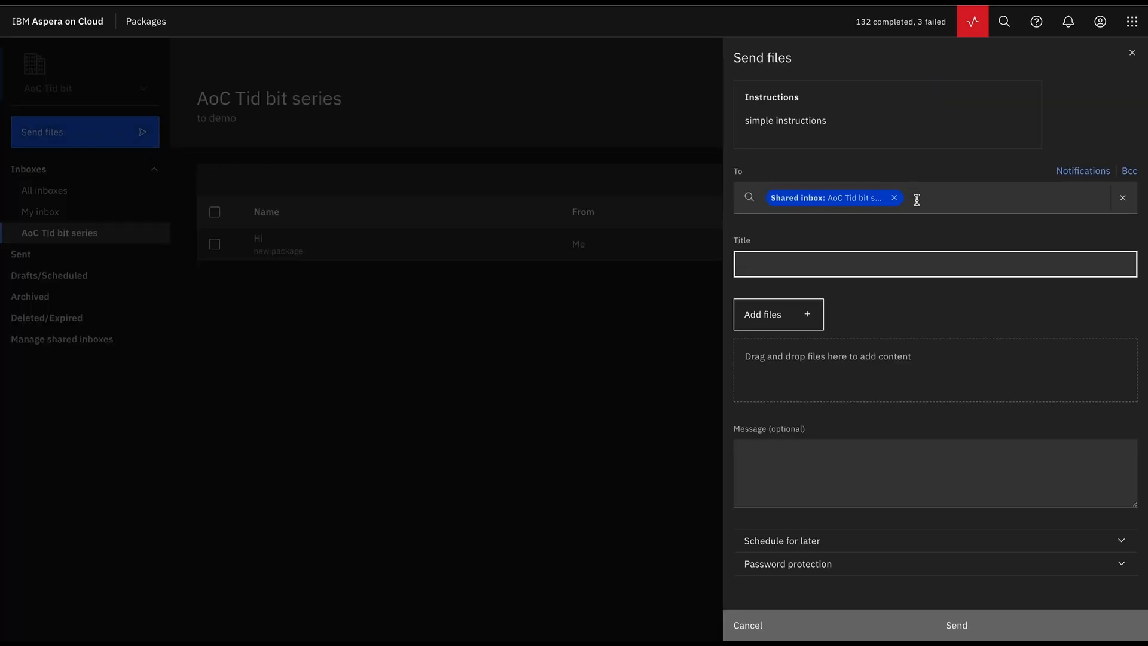
text(To email id)
click(789, 315)
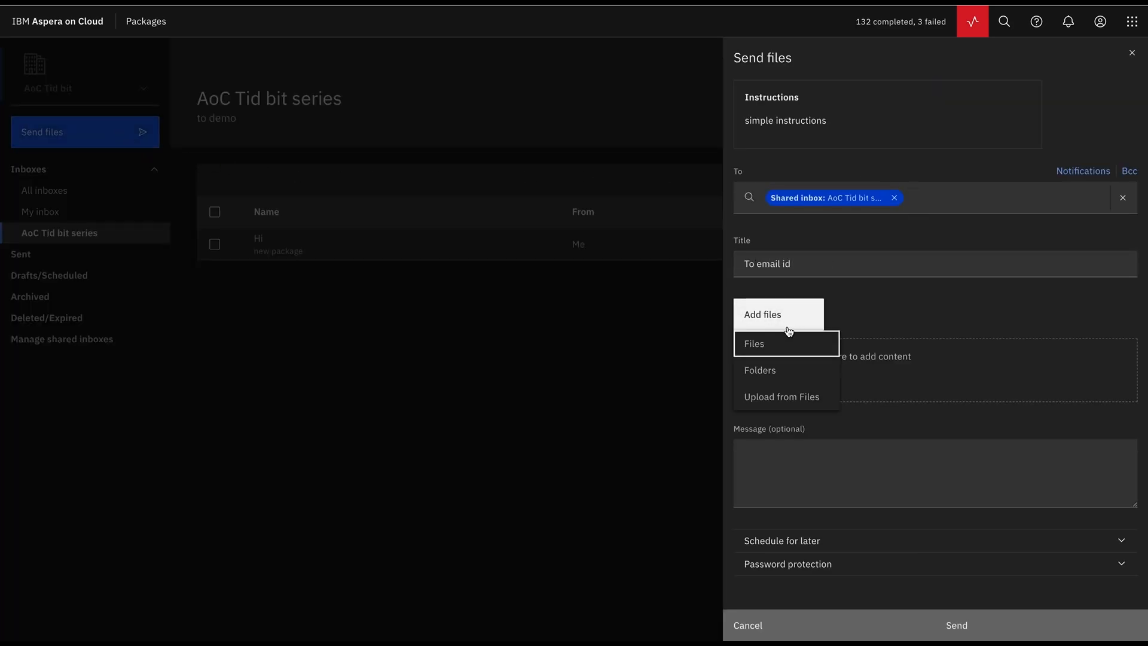
click(783, 399)
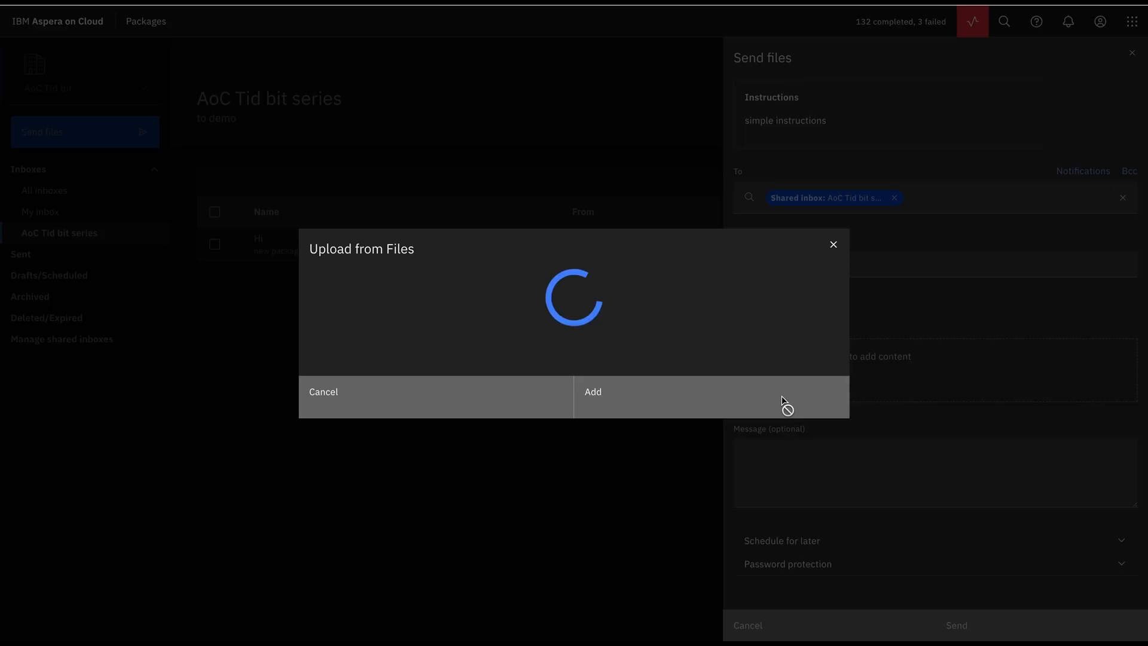
click(435, 373)
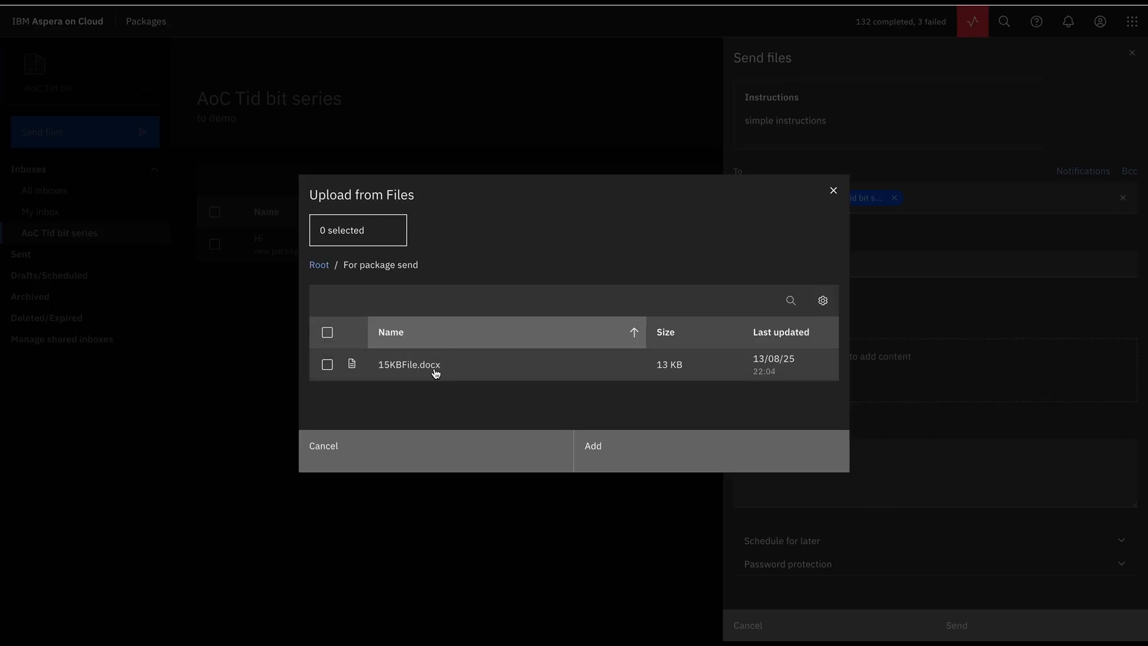
click(327, 364)
click(637, 453)
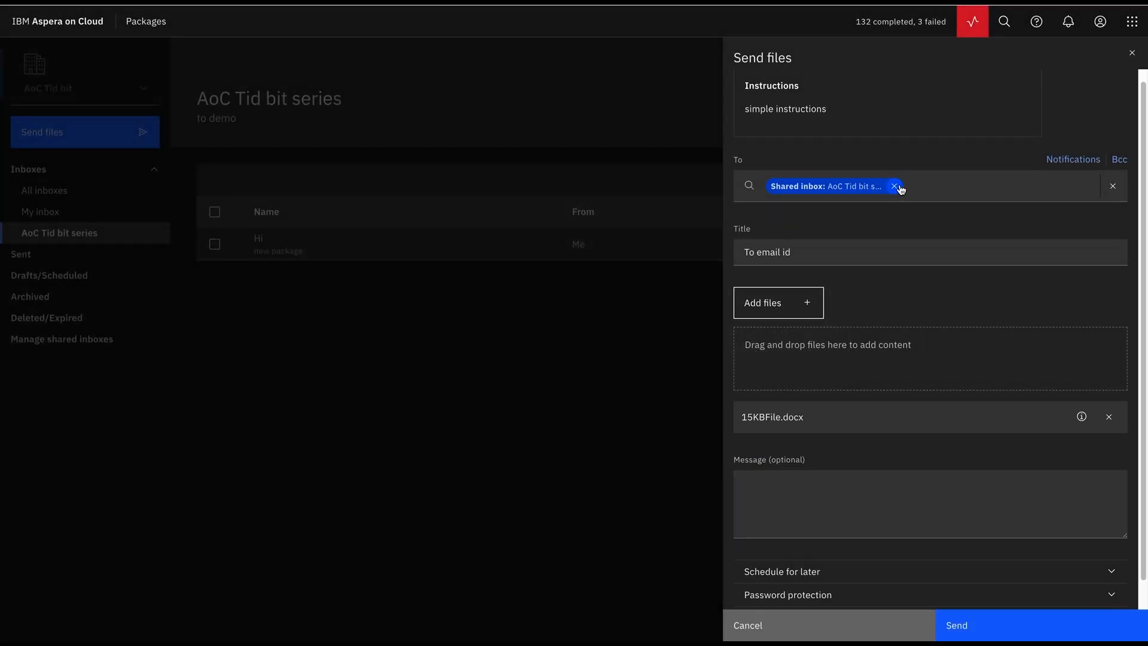
- Replace the shared inbox recipient with a user's e-mail address and add the message 'Hi'
click(895, 186)
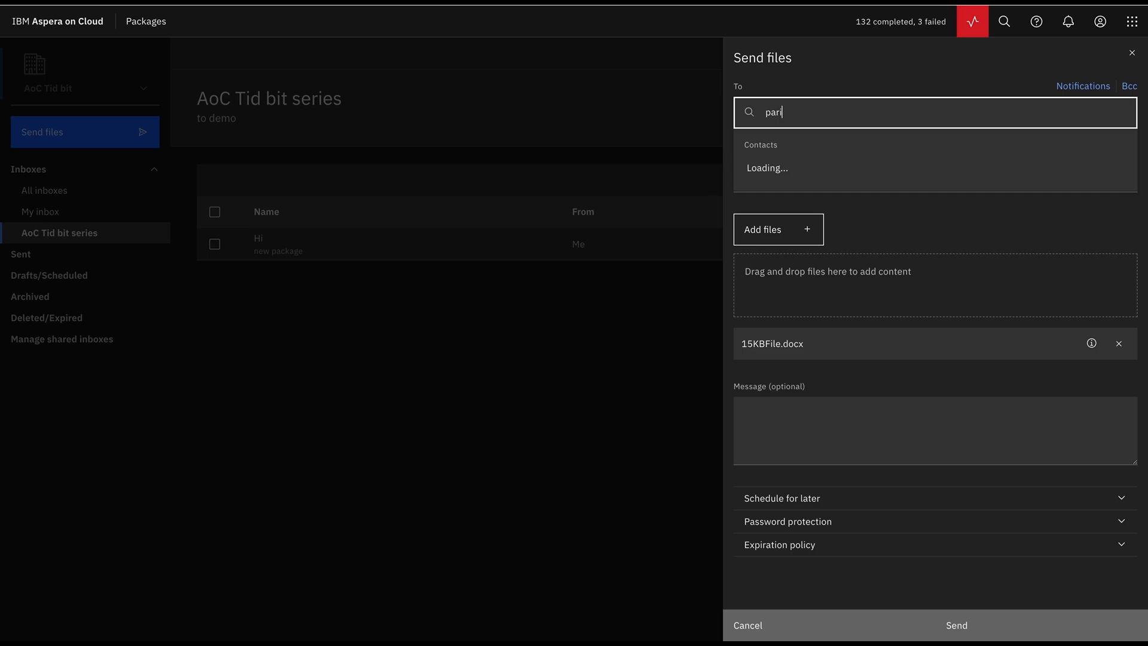
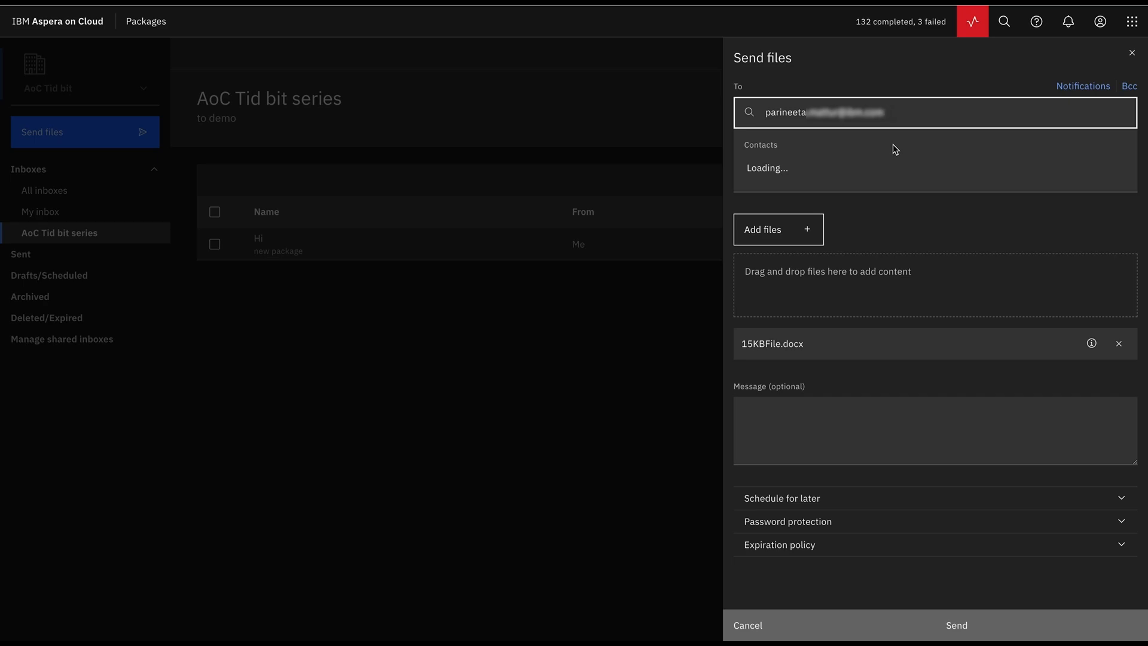
click(887, 171)
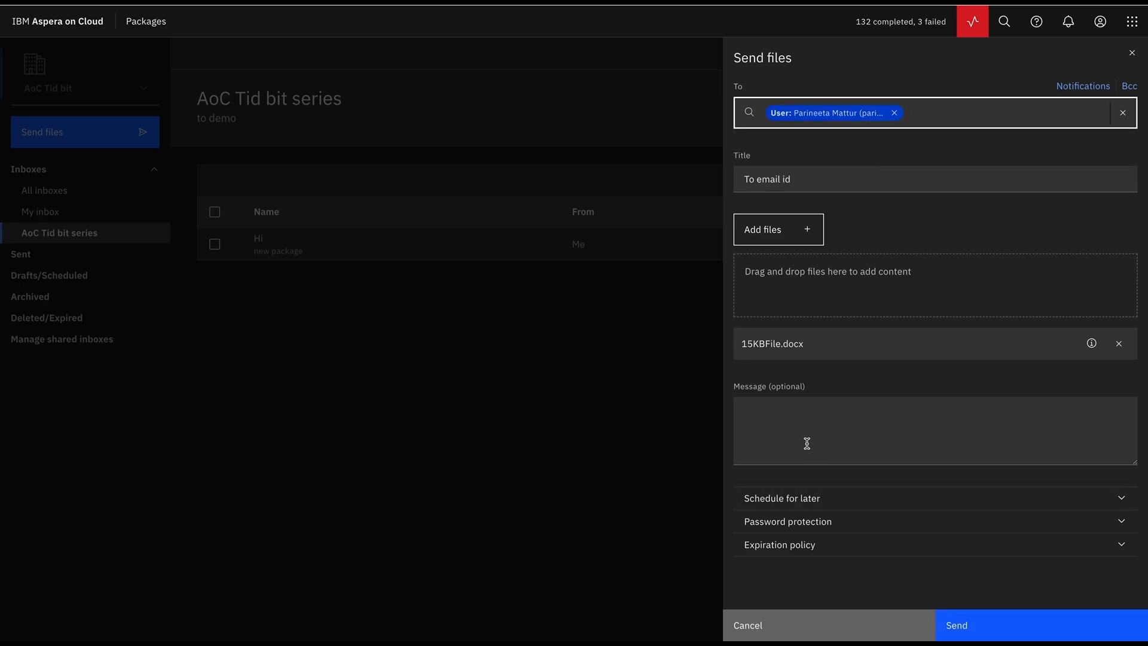
click(807, 444)
text(Hi)
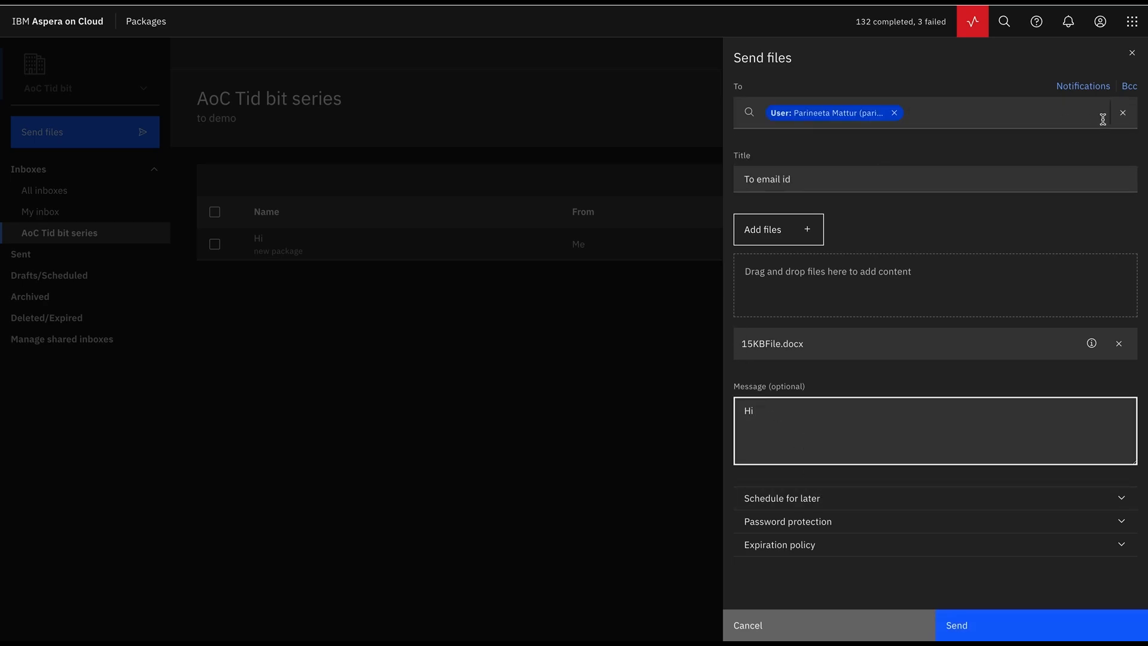
- Add two BCC e-mail recipients and send the package
click(1130, 89)
click(854, 187)
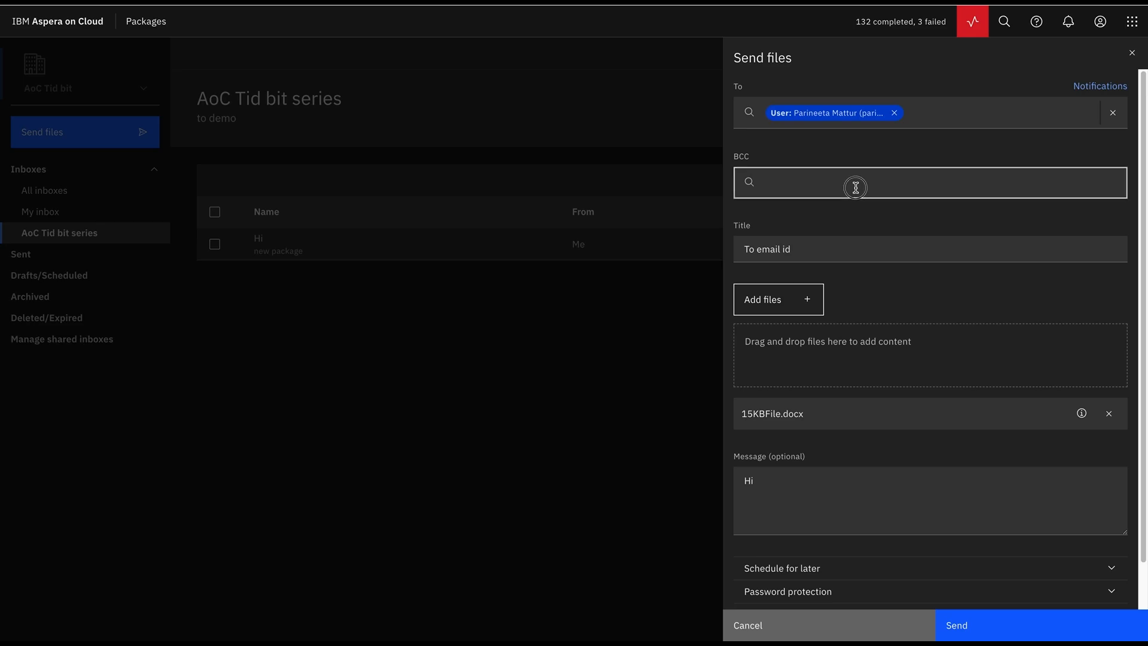
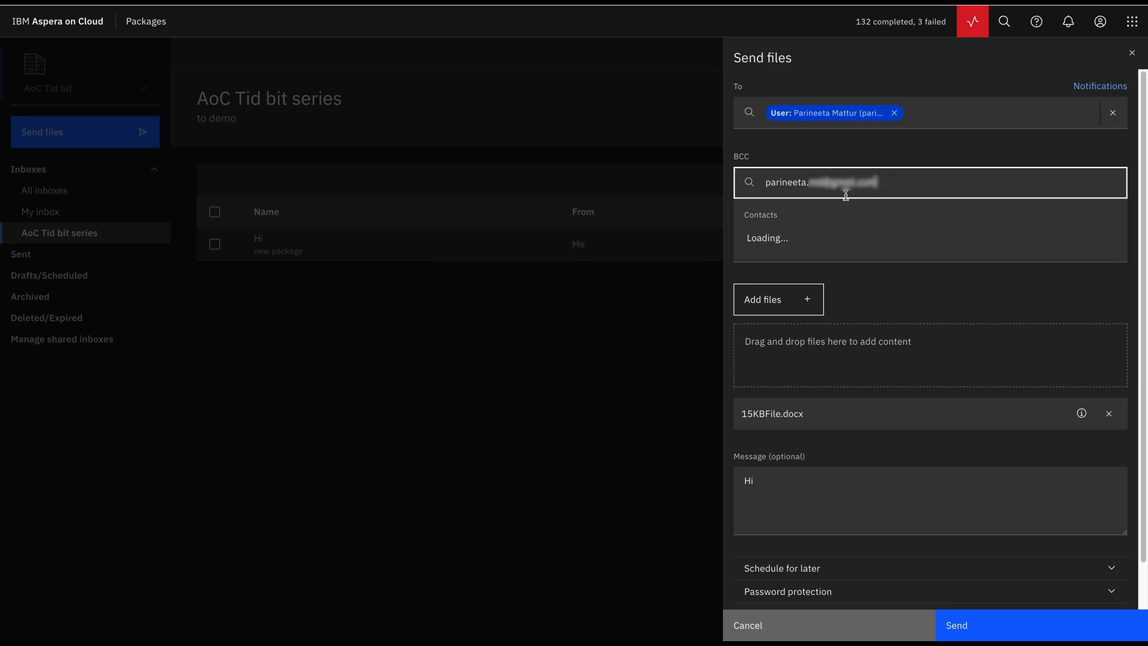
click(827, 238)
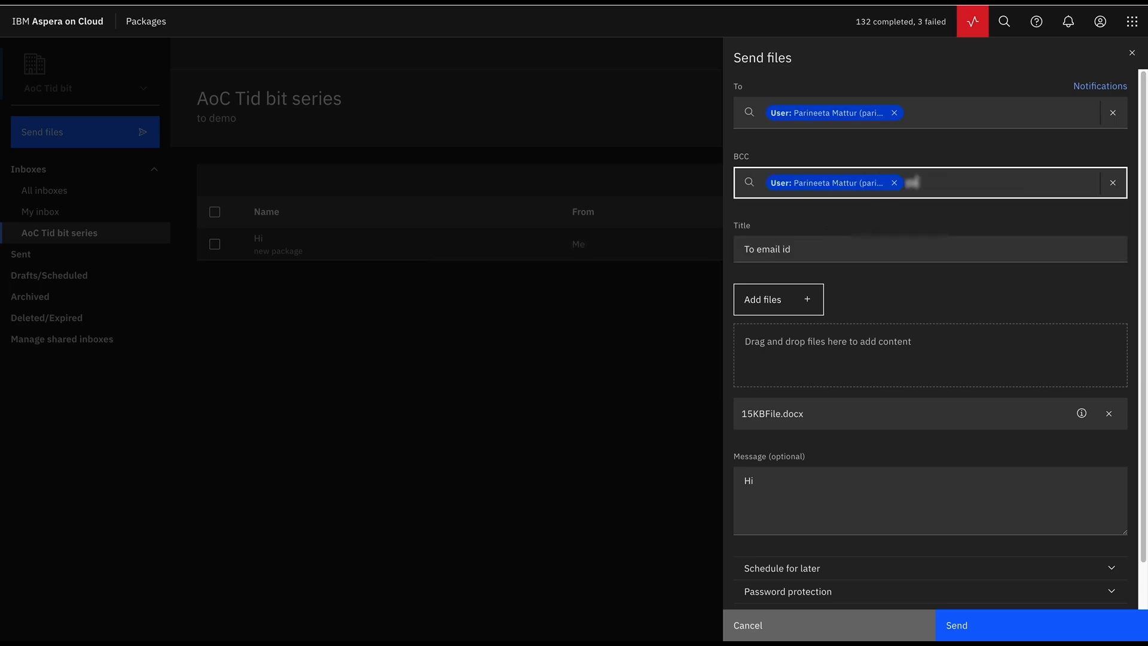
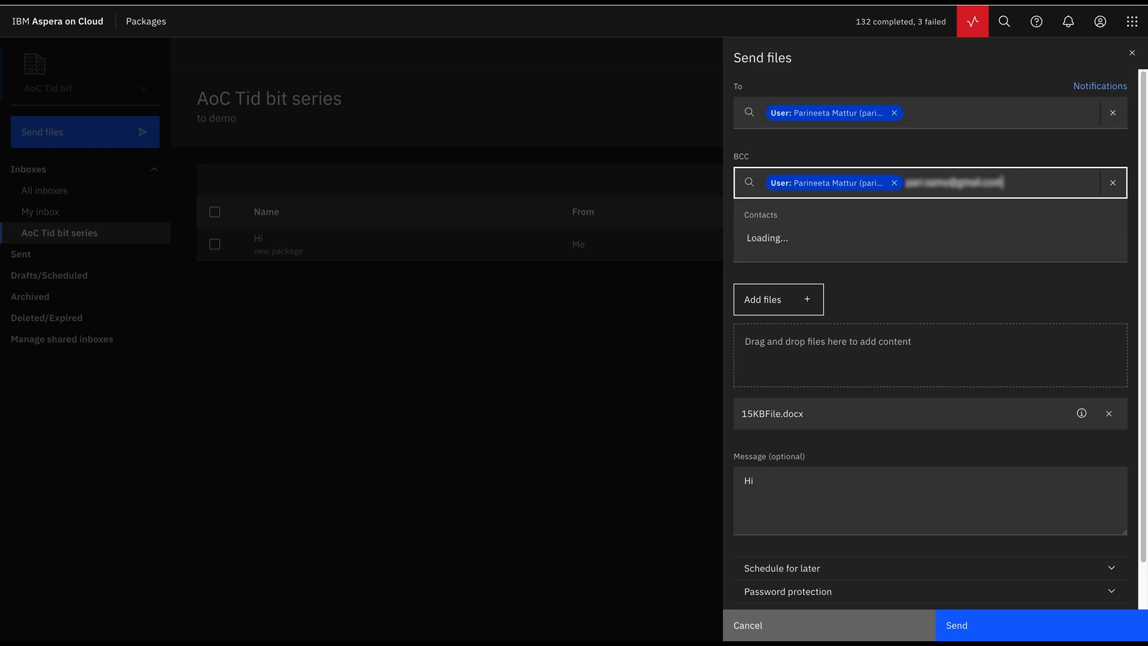
click(837, 241)
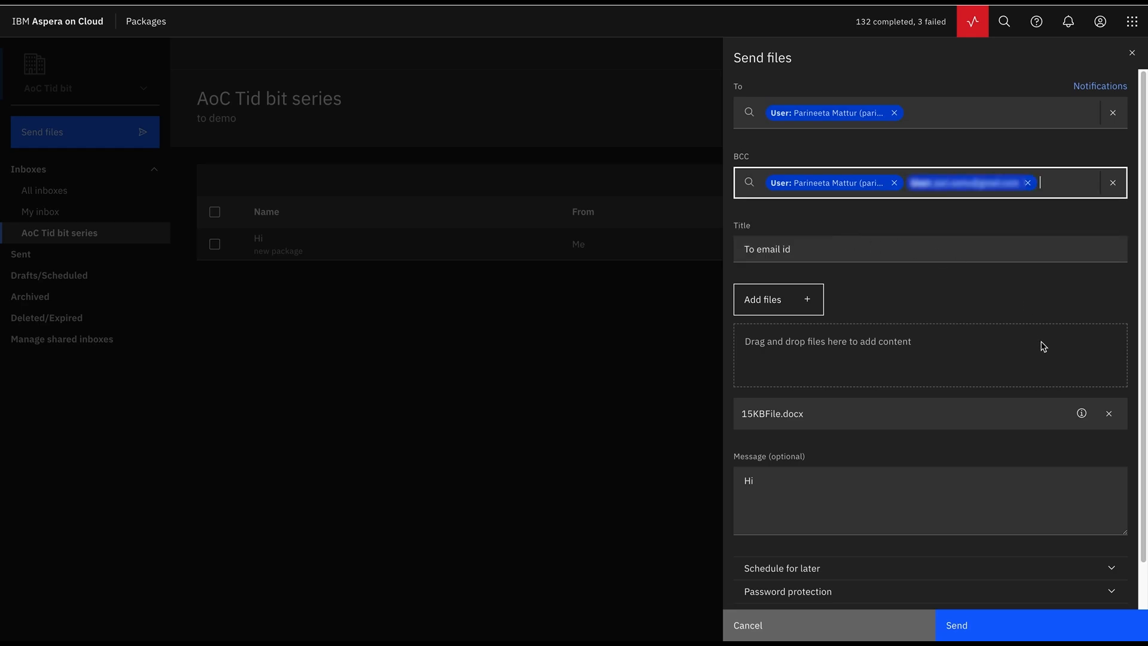
click(1007, 628)
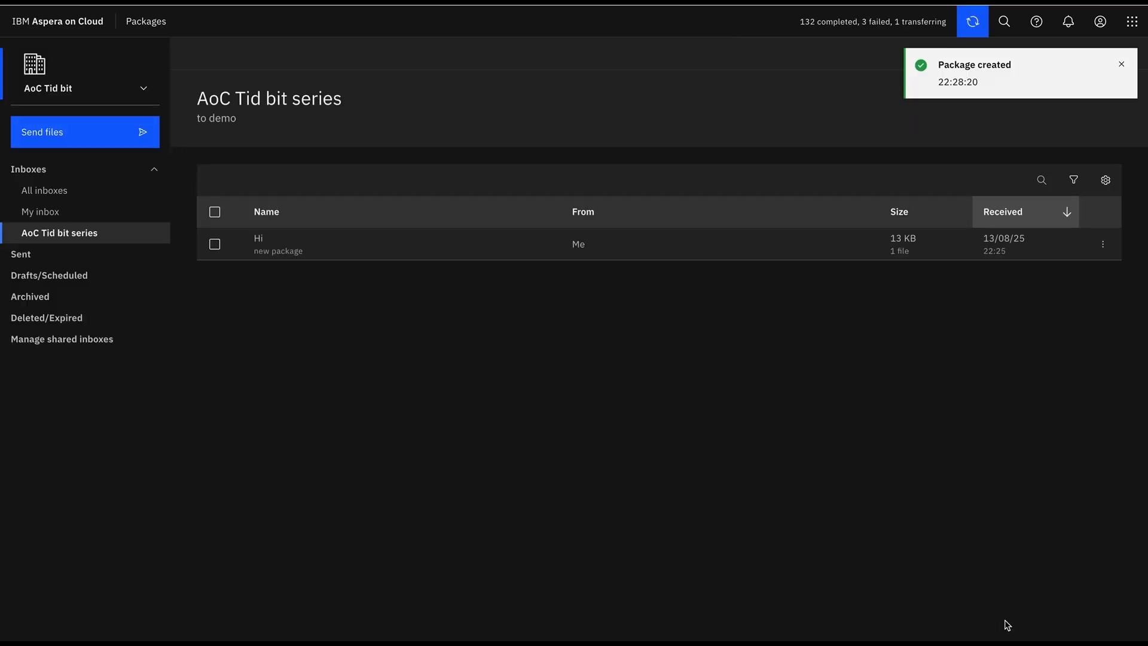
click(1122, 69)
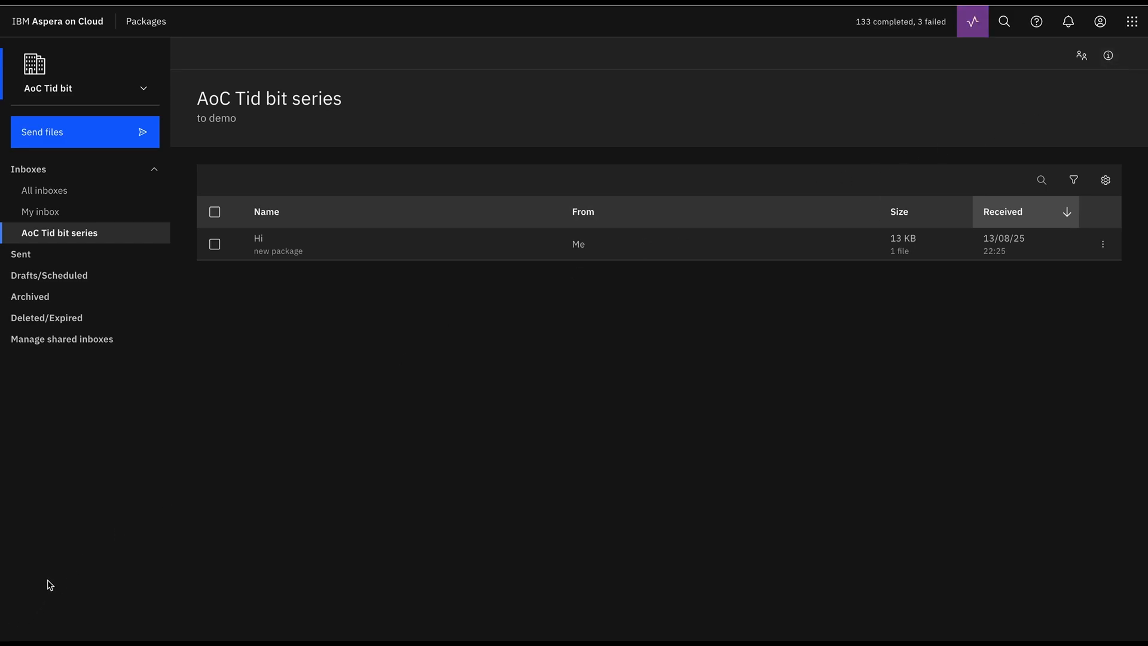
- Check the 'To email id' package's details in My inbox
click(49, 217)
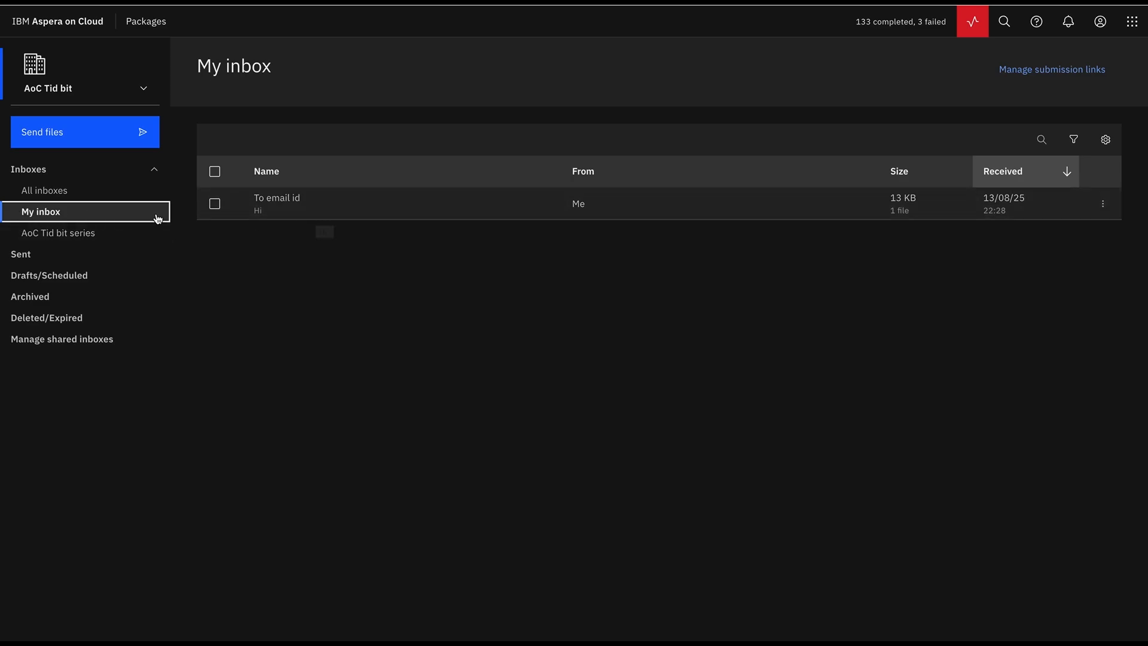
click(266, 214)
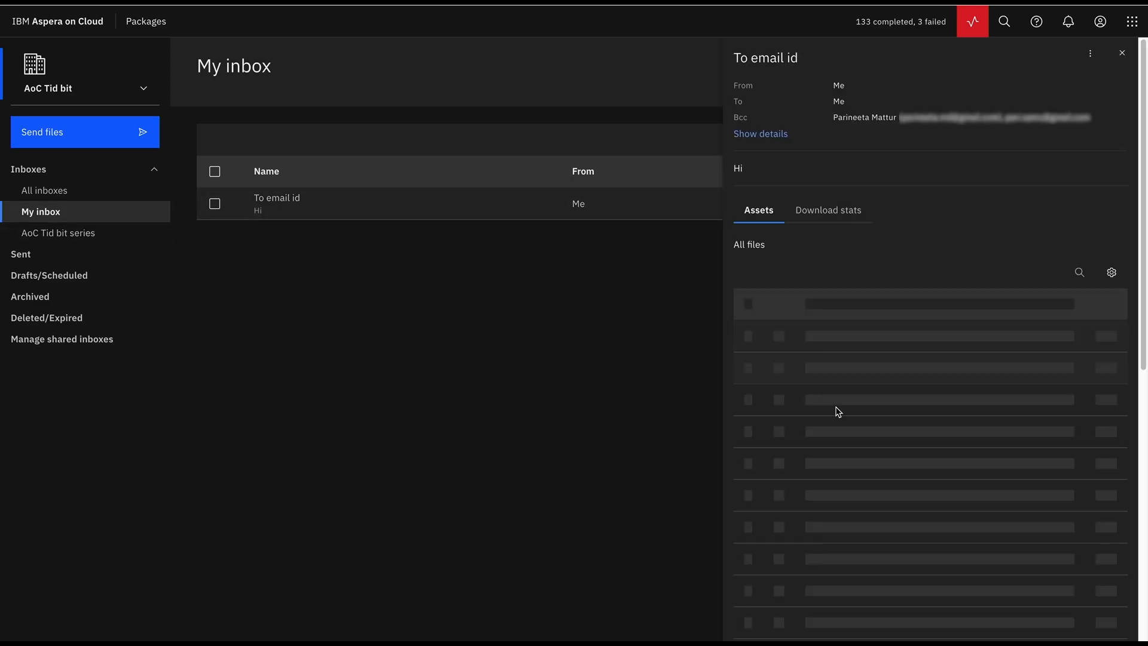
click(1137, 55)
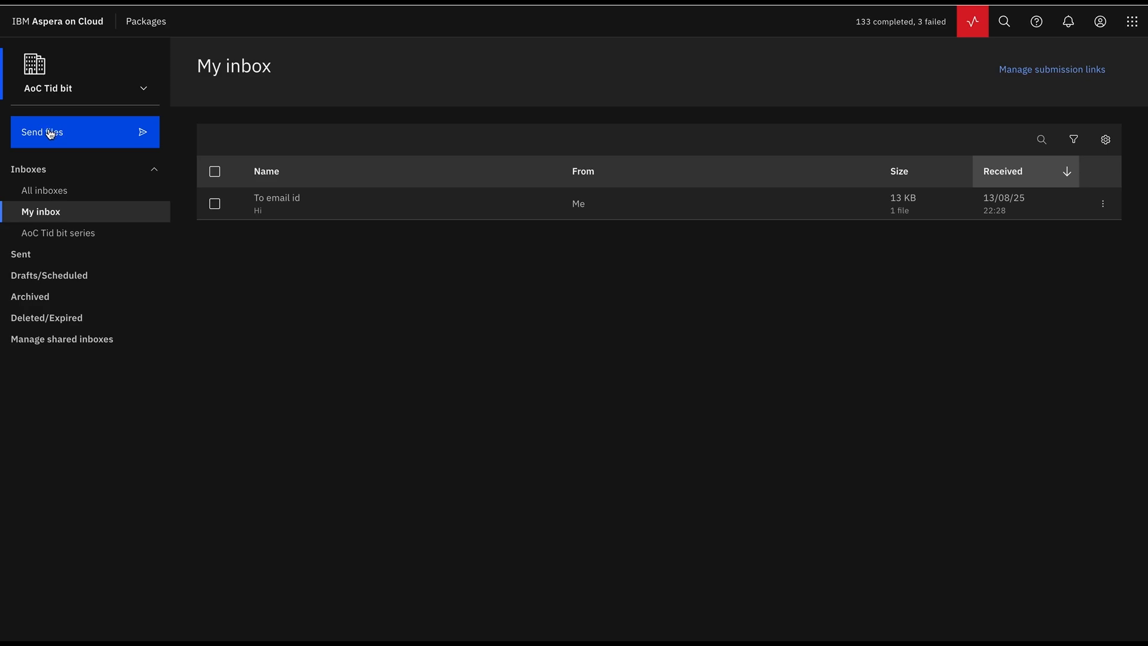
click(50, 132)
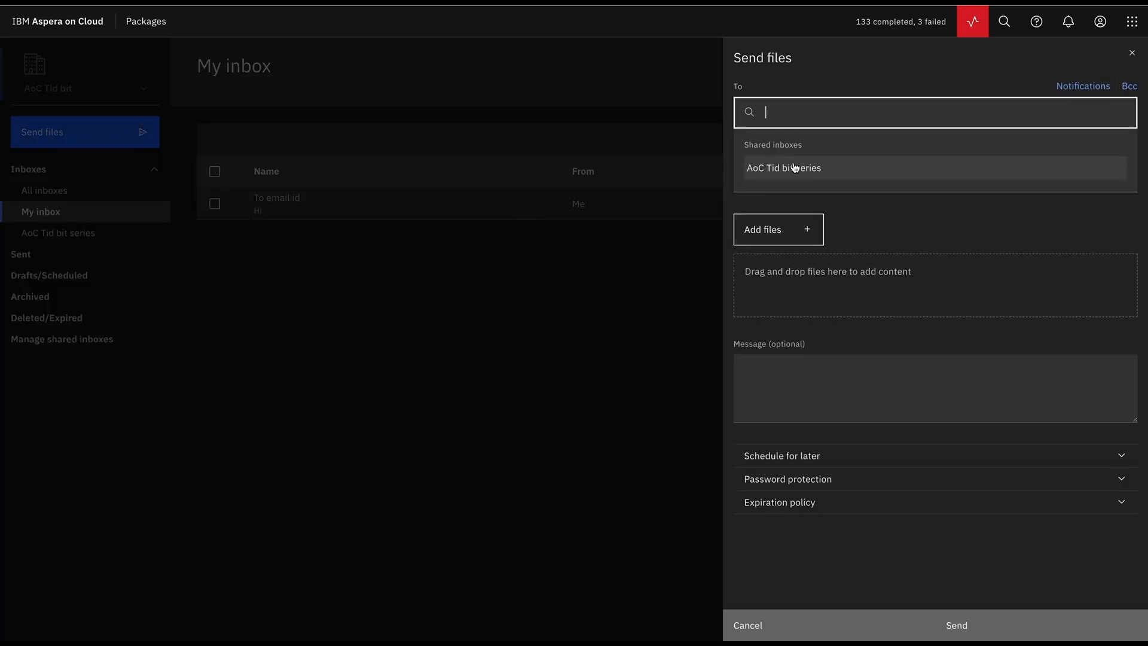
- Address package 'For later' to AoC Tid bit series and attach 15KBFile.docx from the computer
click(794, 167)
click(787, 270)
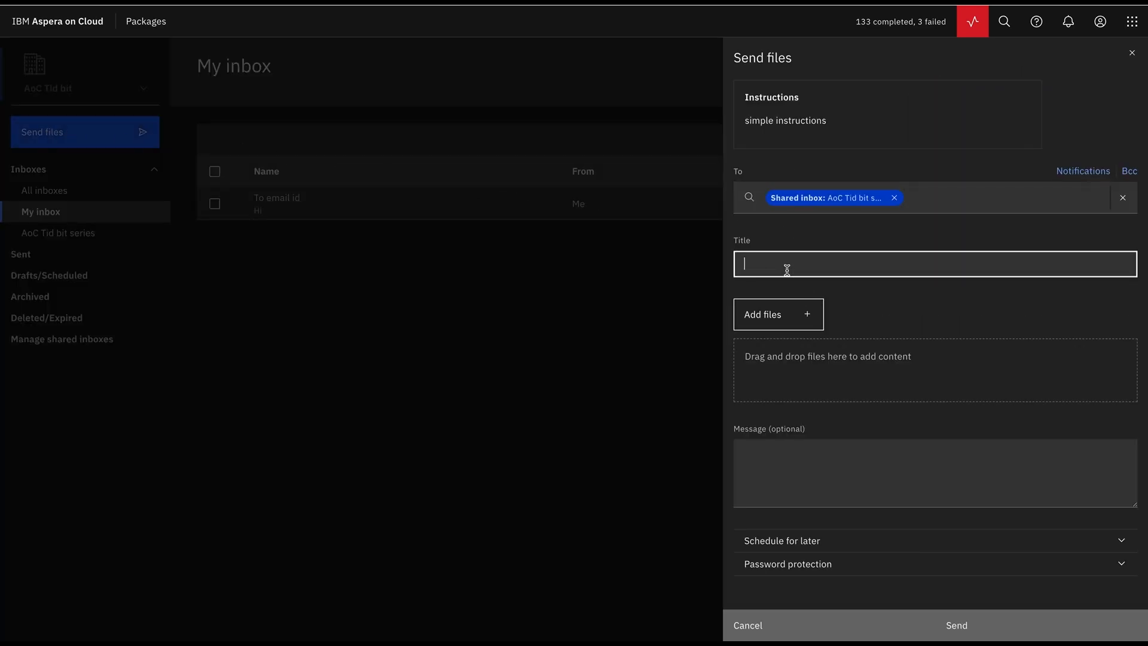
text(For later)
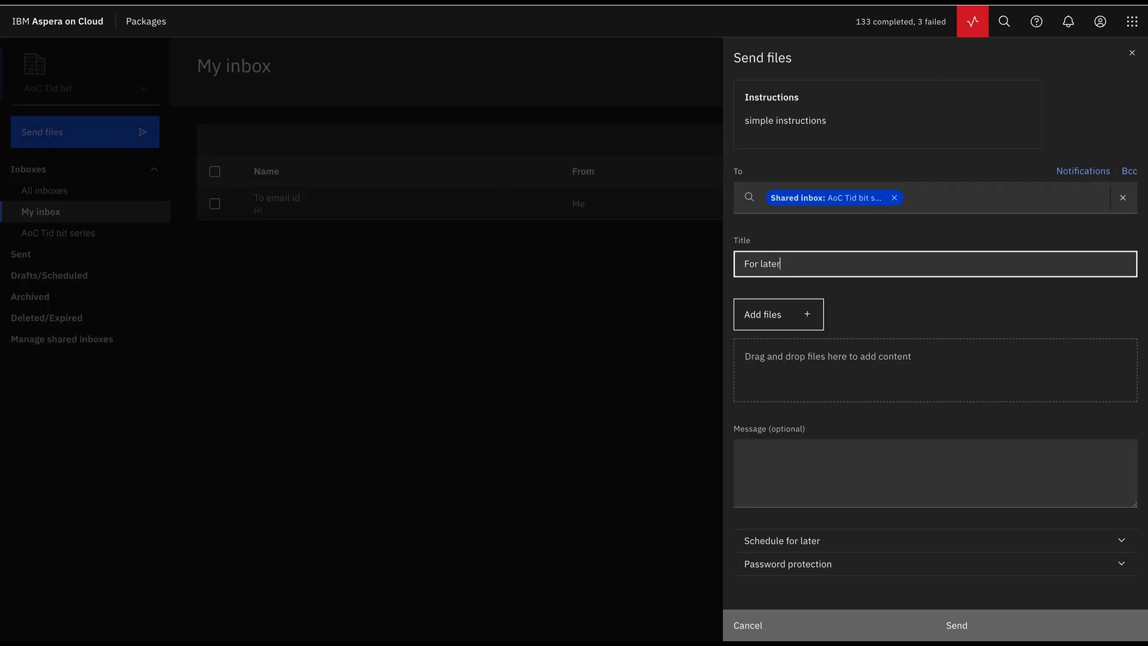
click(782, 314)
click(757, 340)
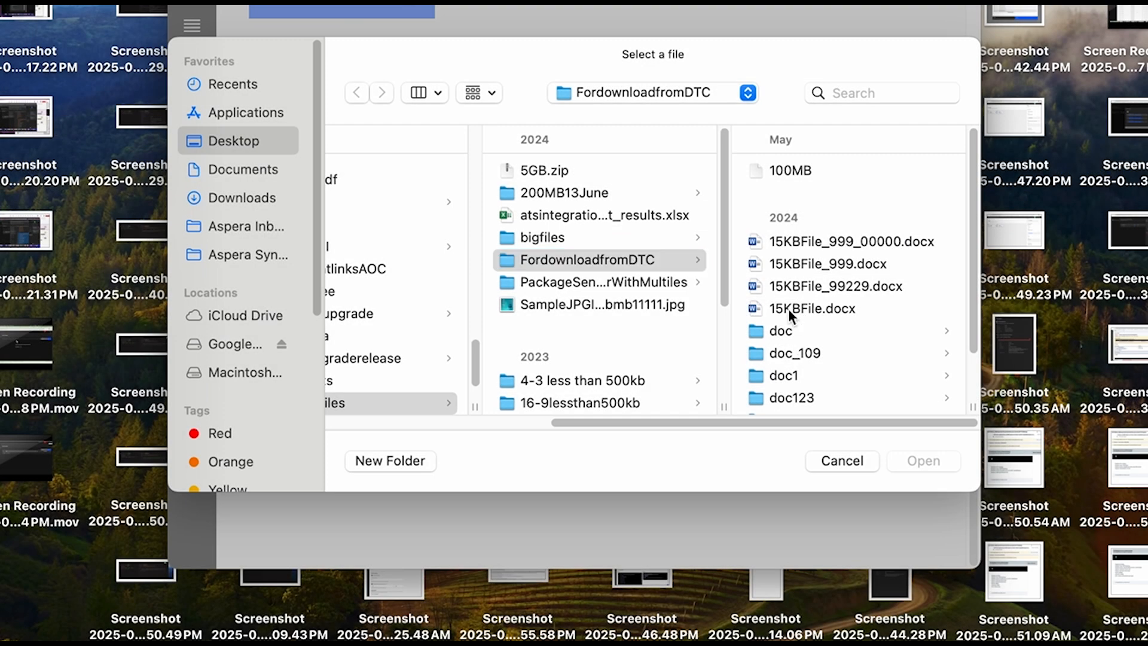
click(788, 308)
click(924, 460)
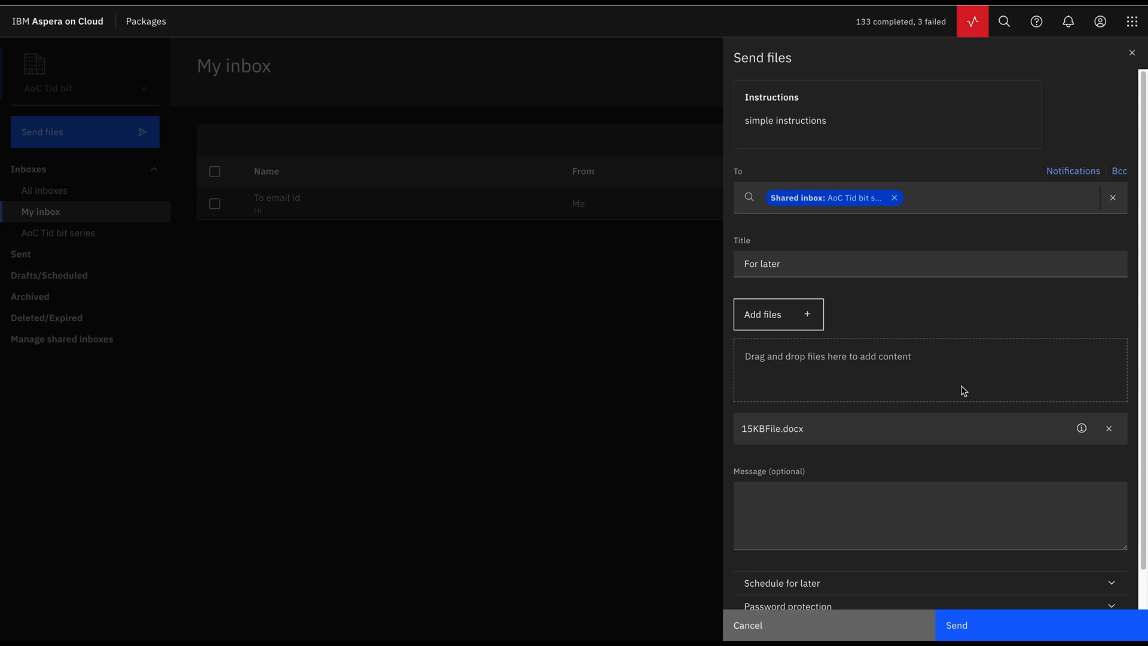
scroll(891, 369, down, 1)
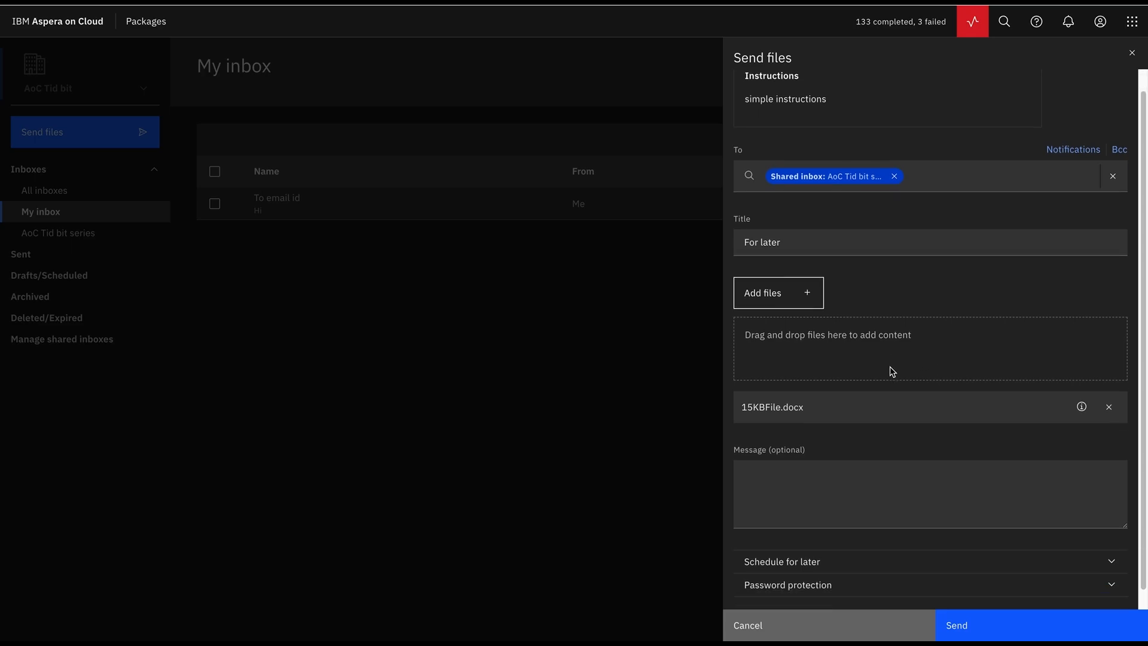
click(789, 481)
- Add message 'Hi' and schedule the package for 14/08/2025 at 04:00
text(Hi)
click(795, 541)
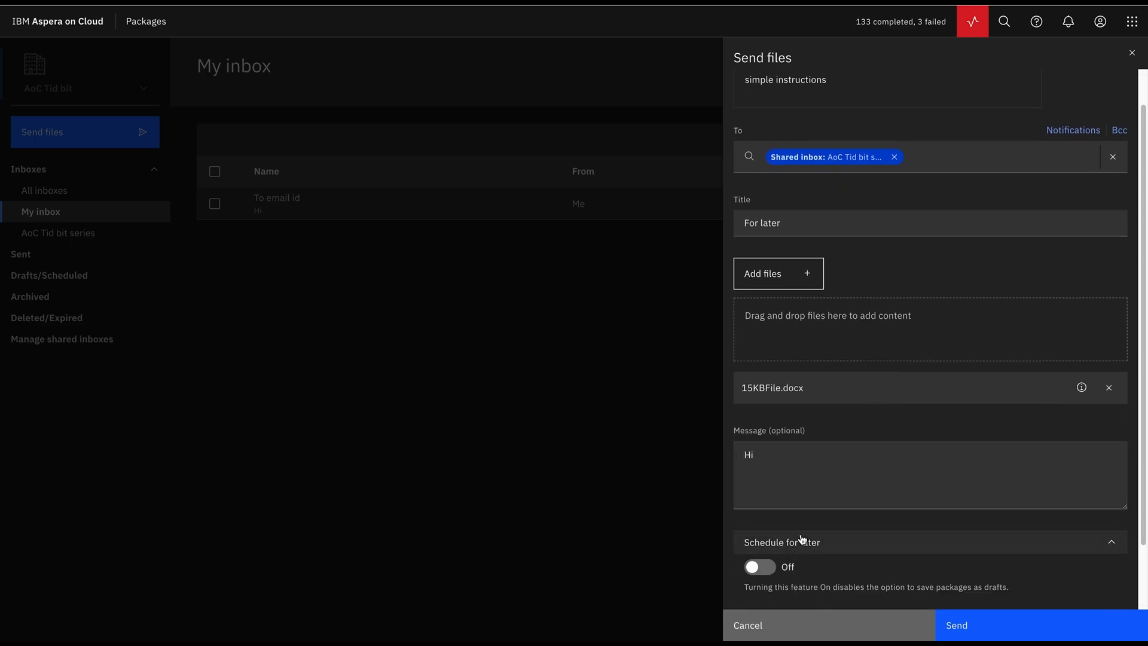
scroll(853, 405, down, 2)
click(773, 498)
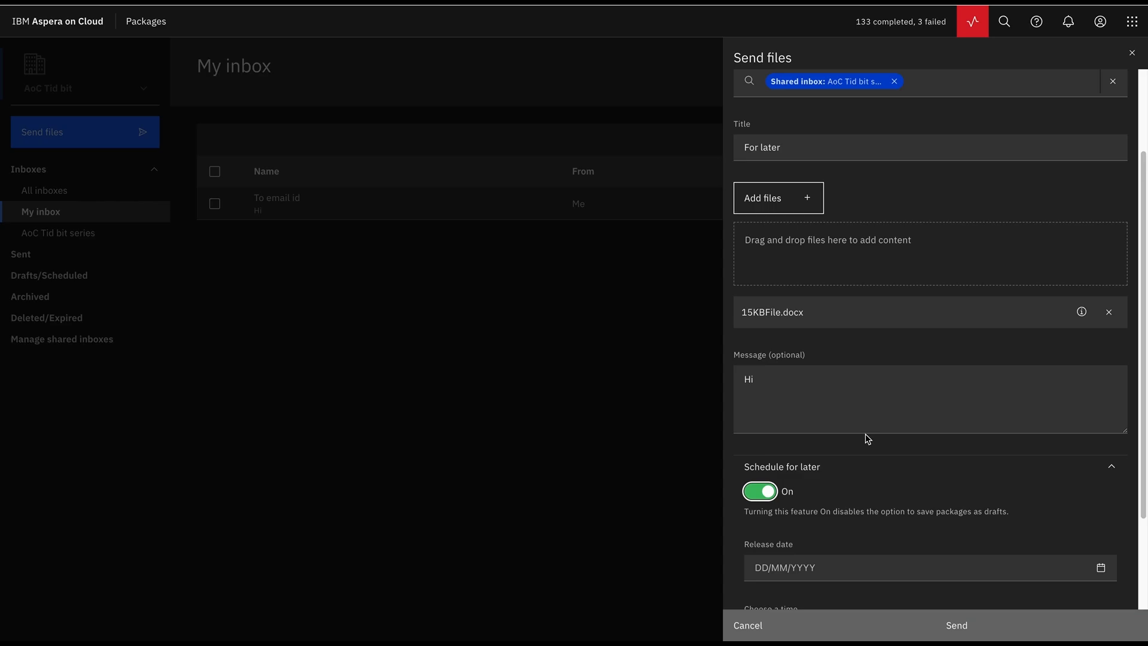
scroll(866, 438, down, 3)
click(824, 447)
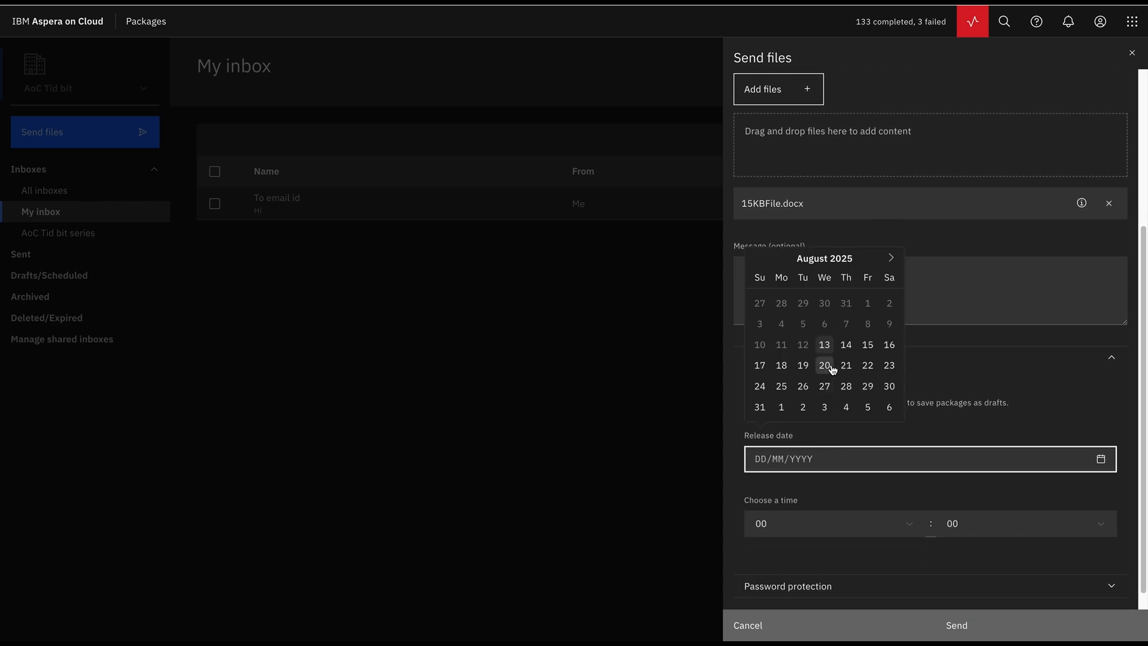
click(846, 344)
click(817, 526)
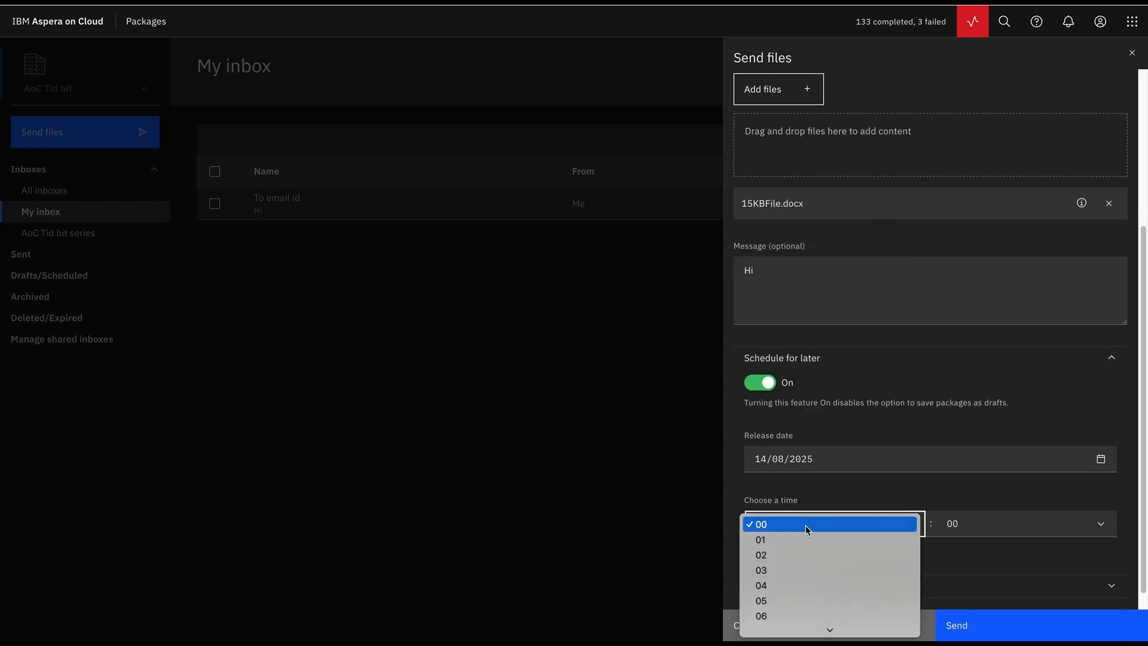
click(794, 582)
- Protect the package with a password, send it, and open Drafts/Scheduled
scroll(897, 386, down, 1)
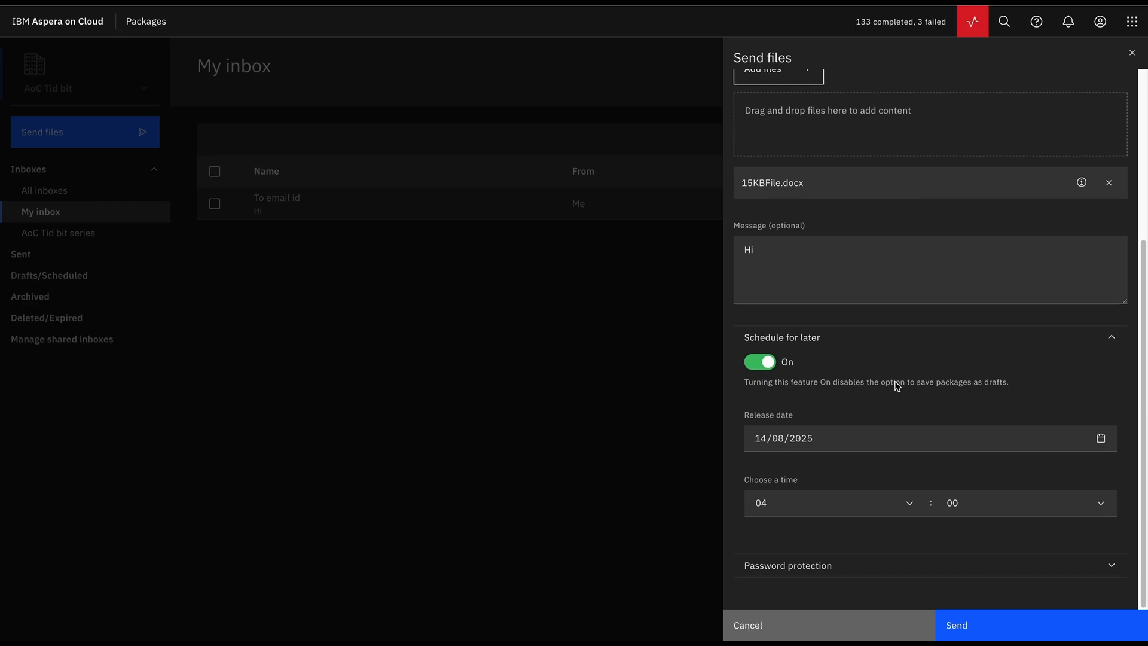
click(936, 567)
scroll(903, 439, down, 2)
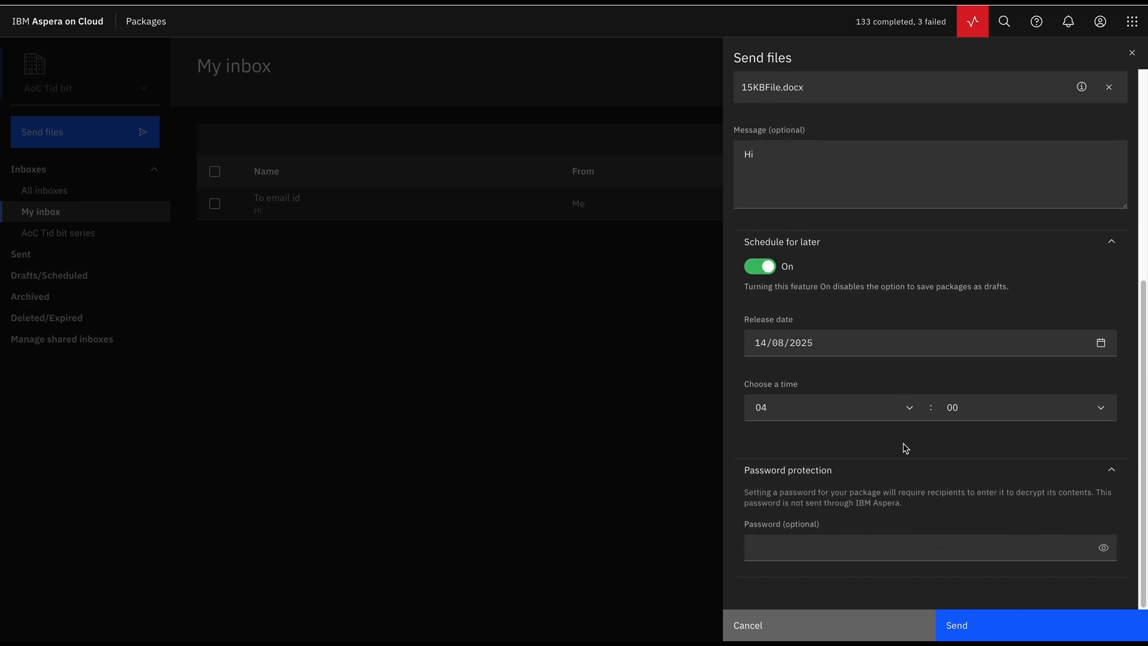
click(815, 550)
text(•••)
scroll(811, 543, down, 2)
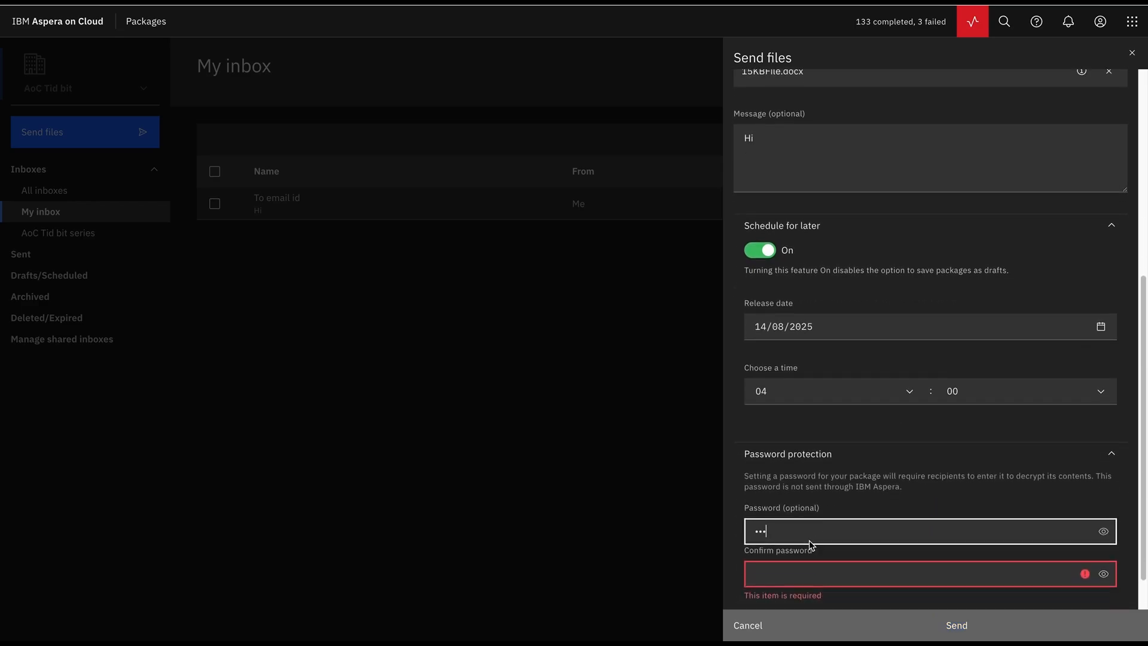
click(798, 534)
text(•••)
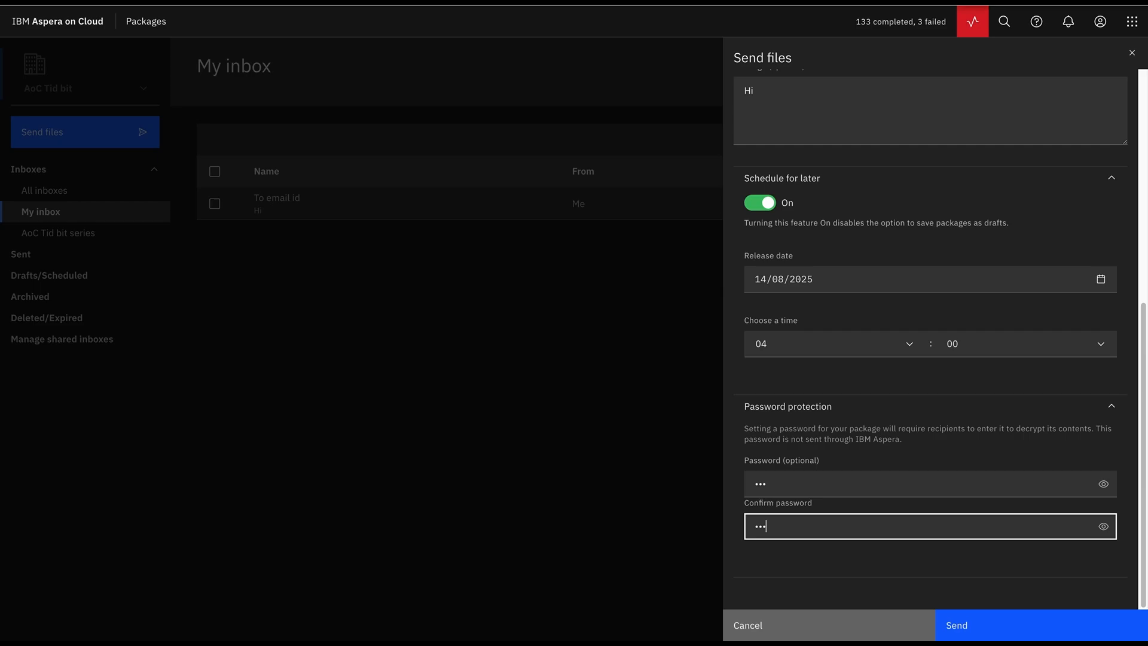
click(1005, 633)
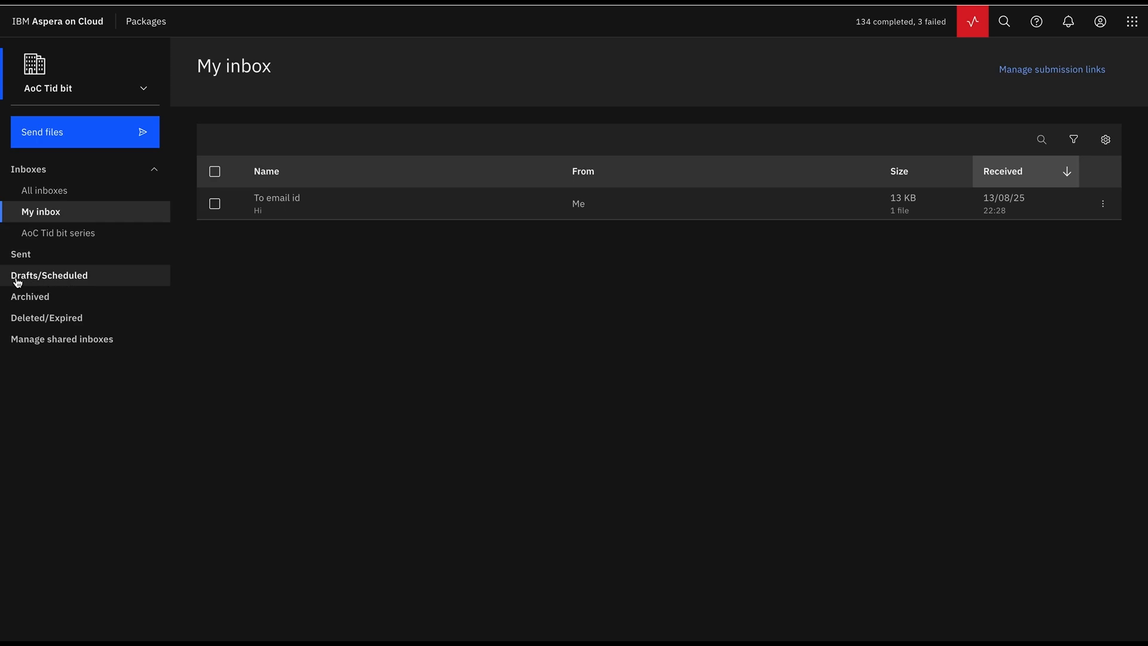
click(58, 281)
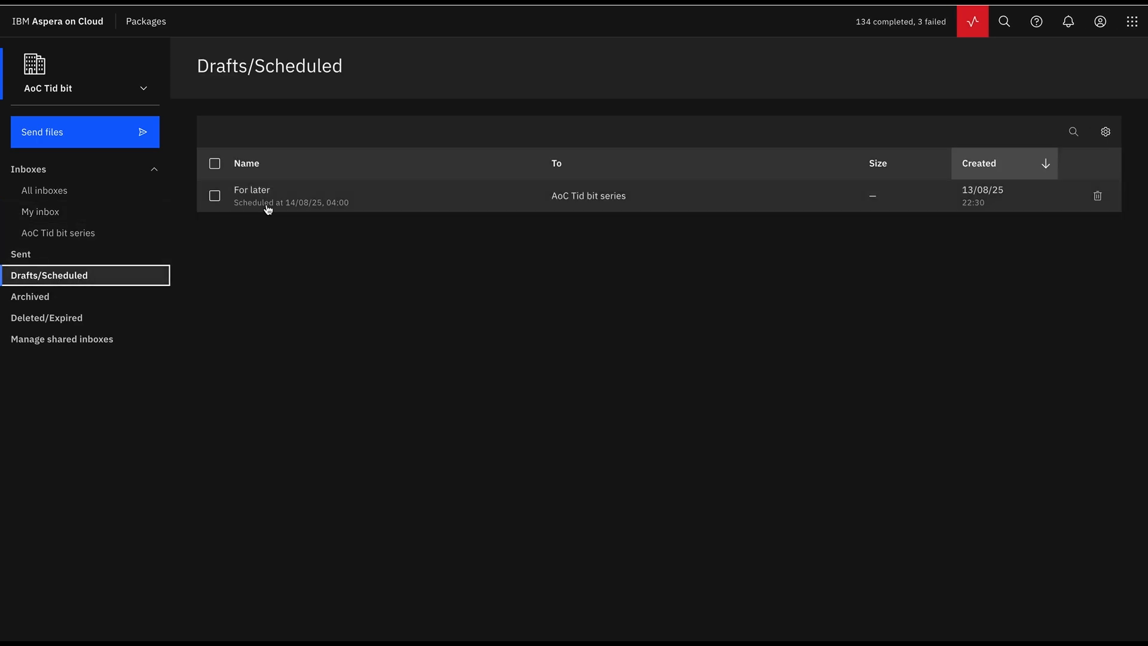
- Save an unfinished package to AoC Tid bit series as draft 'Hi', then review it
click(67, 135)
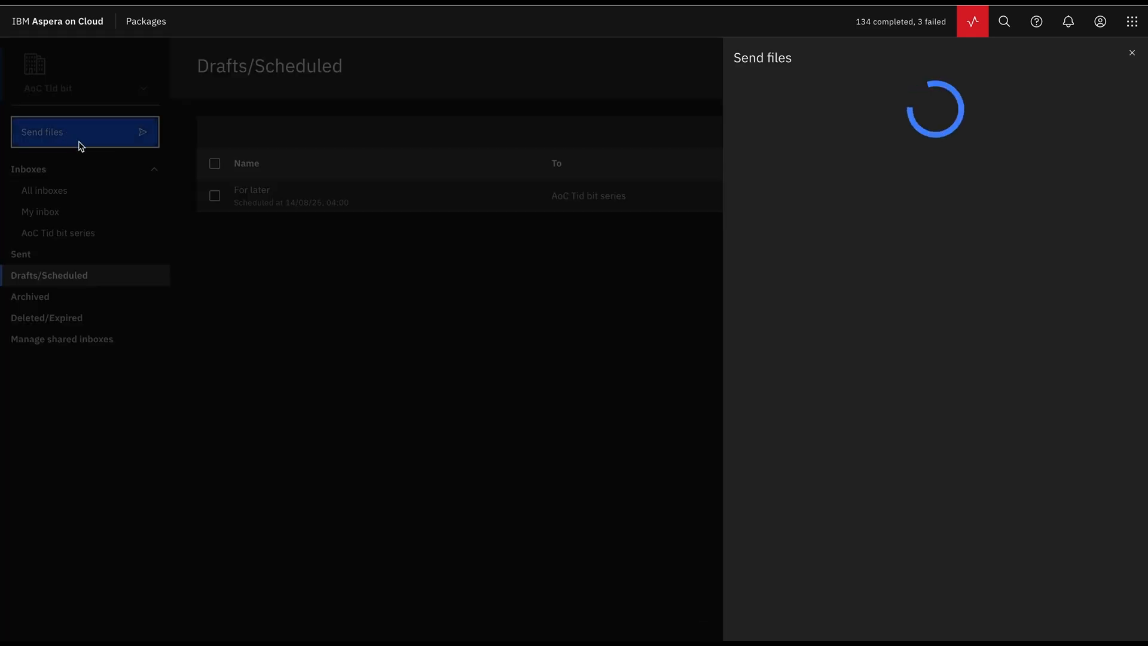
click(794, 175)
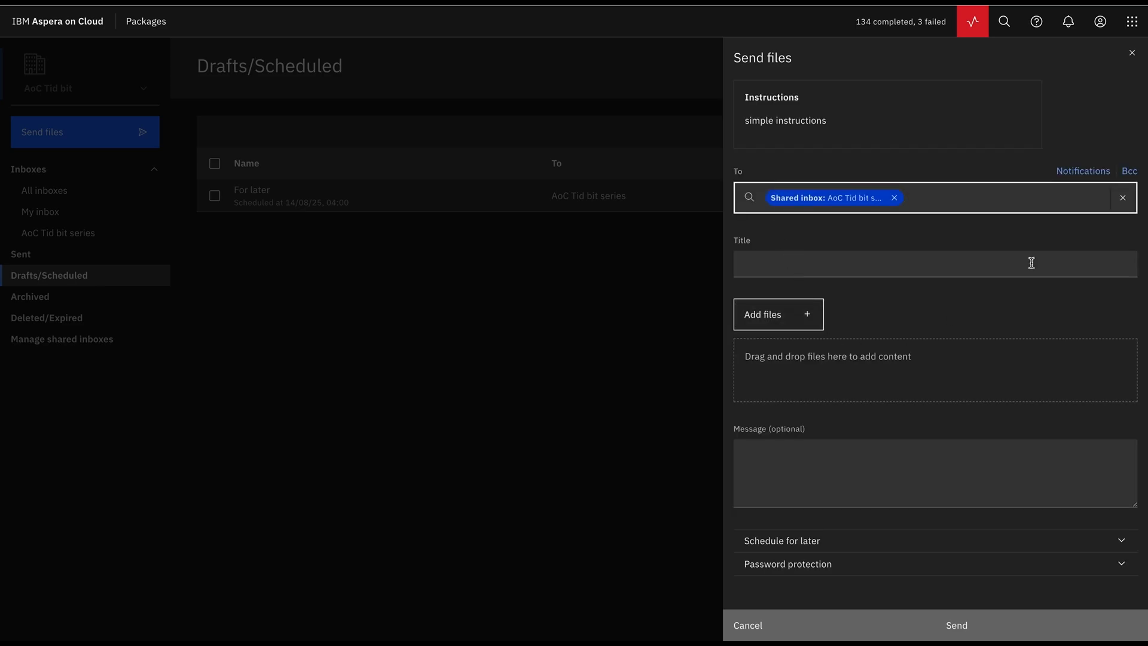
click(1133, 55)
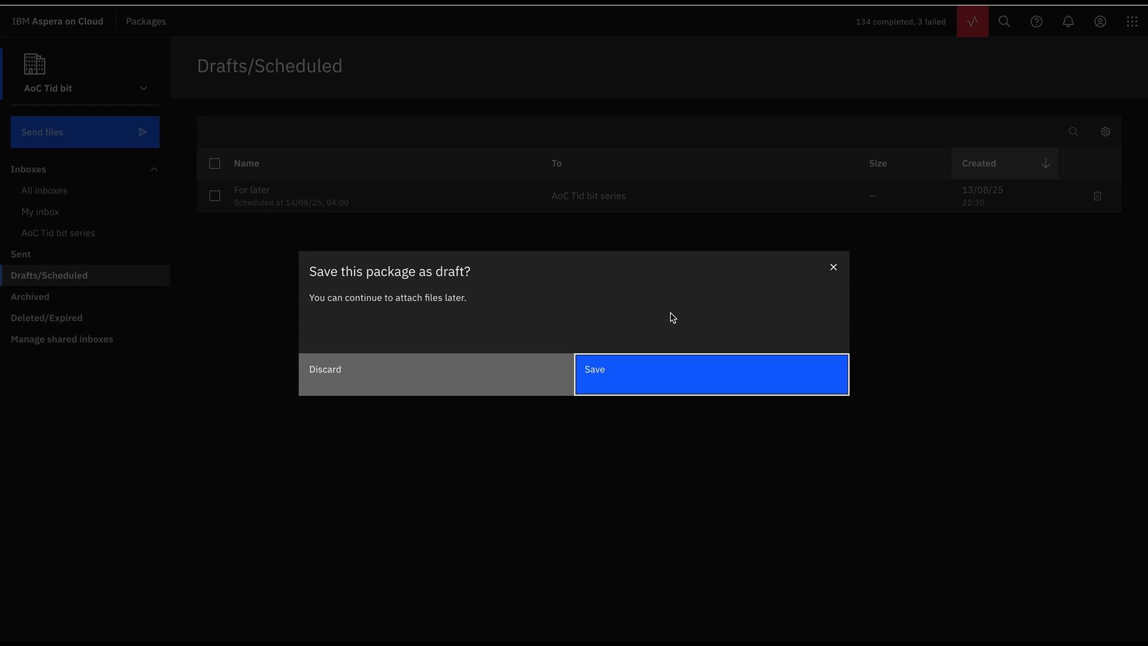
click(636, 381)
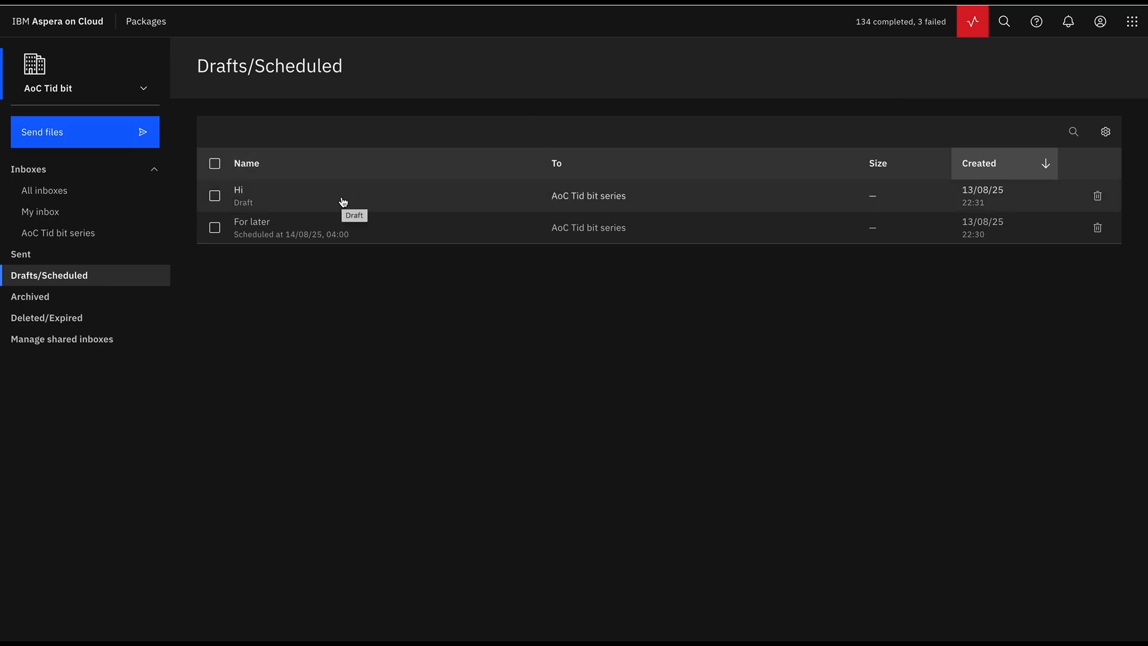
click(342, 201)
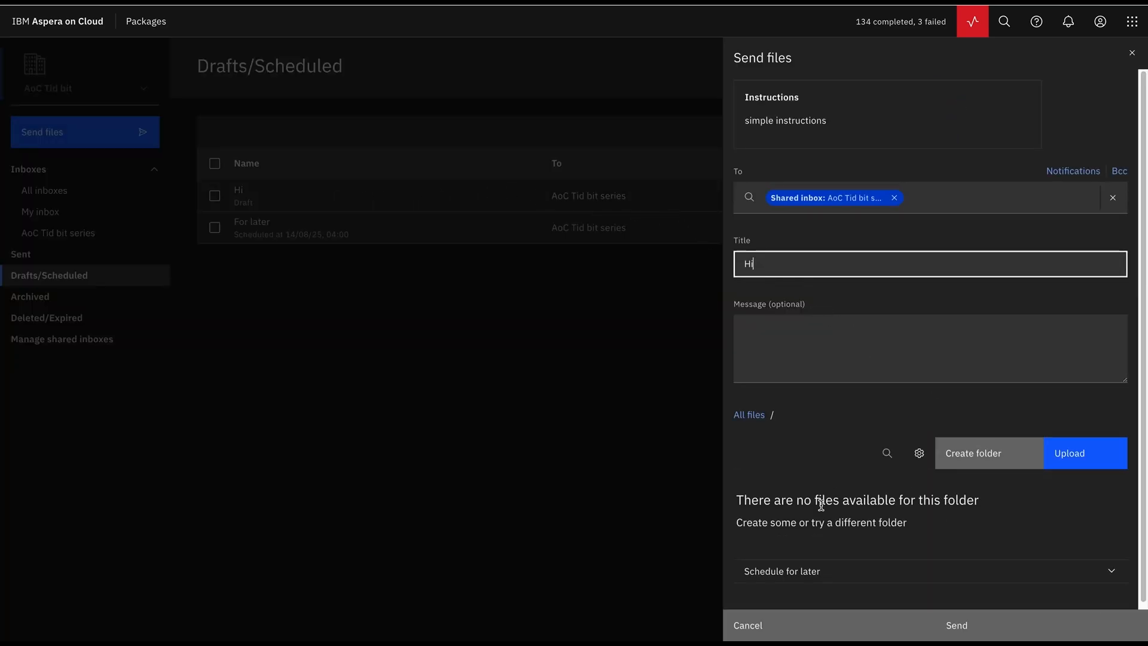
click(1133, 59)
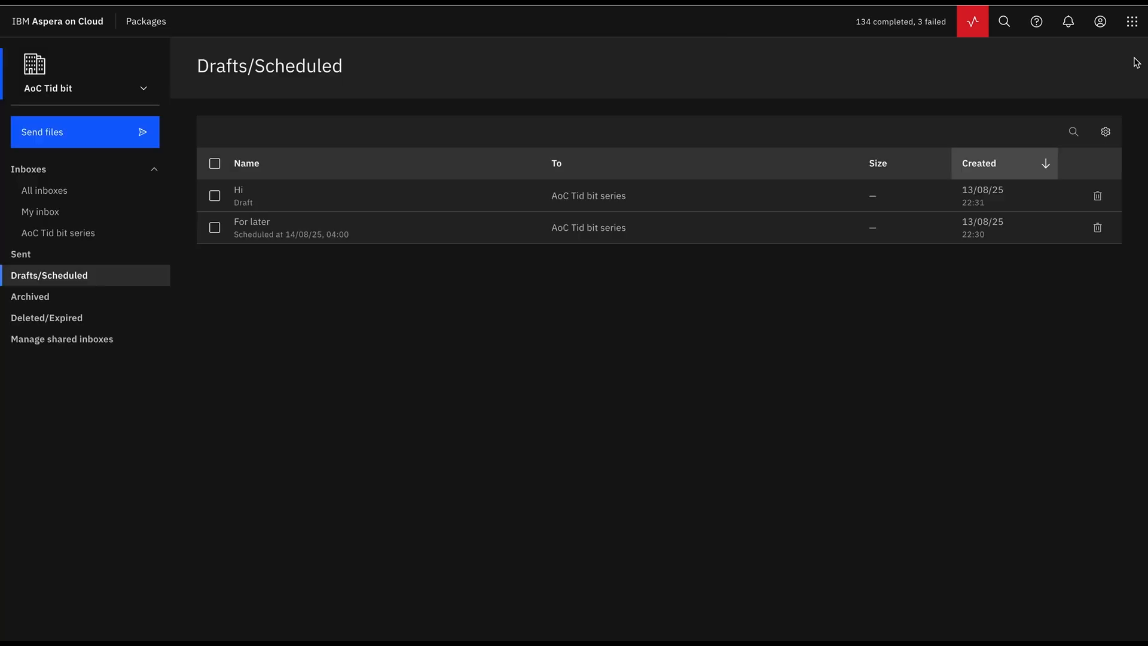
click(29, 259)
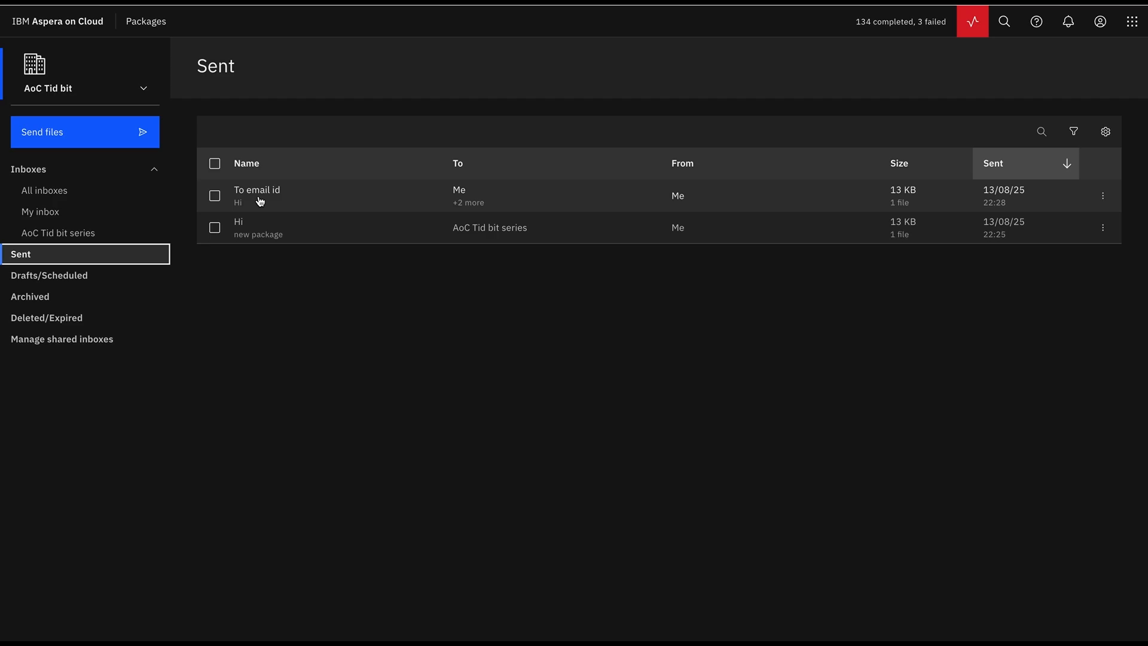
- Inspect the 'To email id' sent package's delivery details, then open the transfer monitor
click(291, 204)
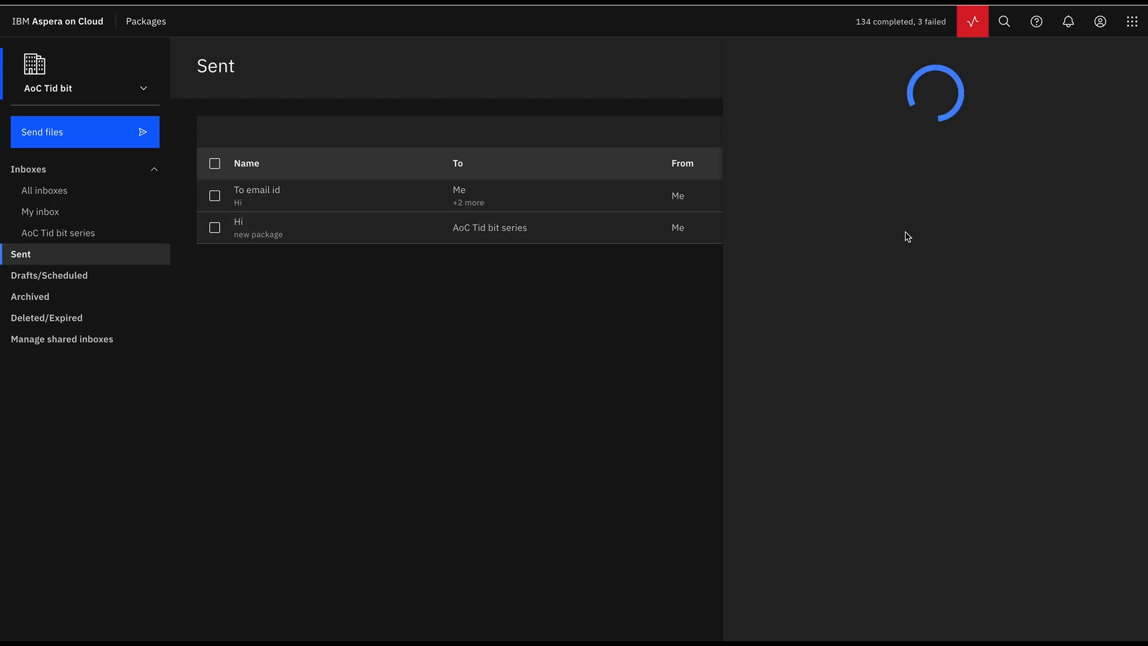
click(758, 134)
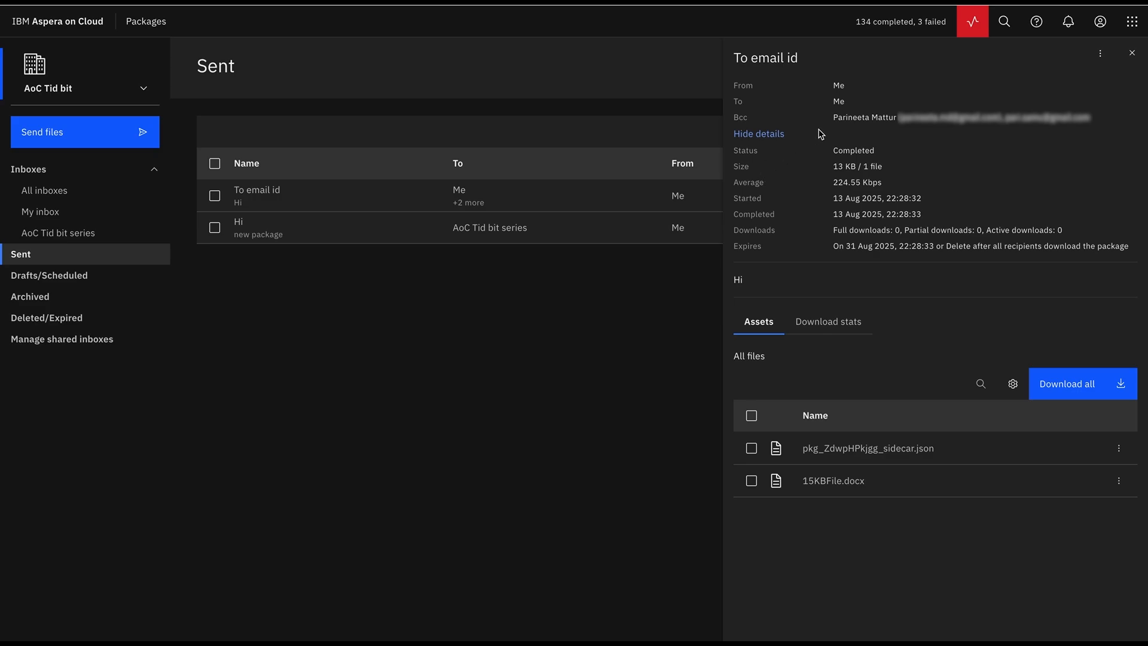
click(1133, 55)
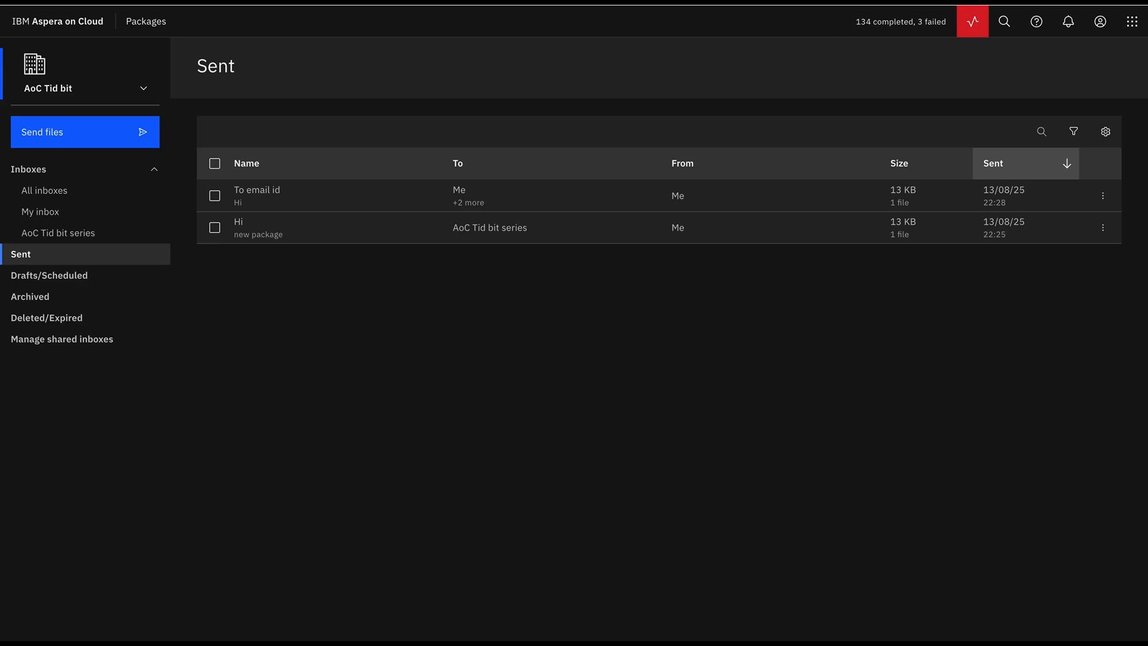
click(972, 22)
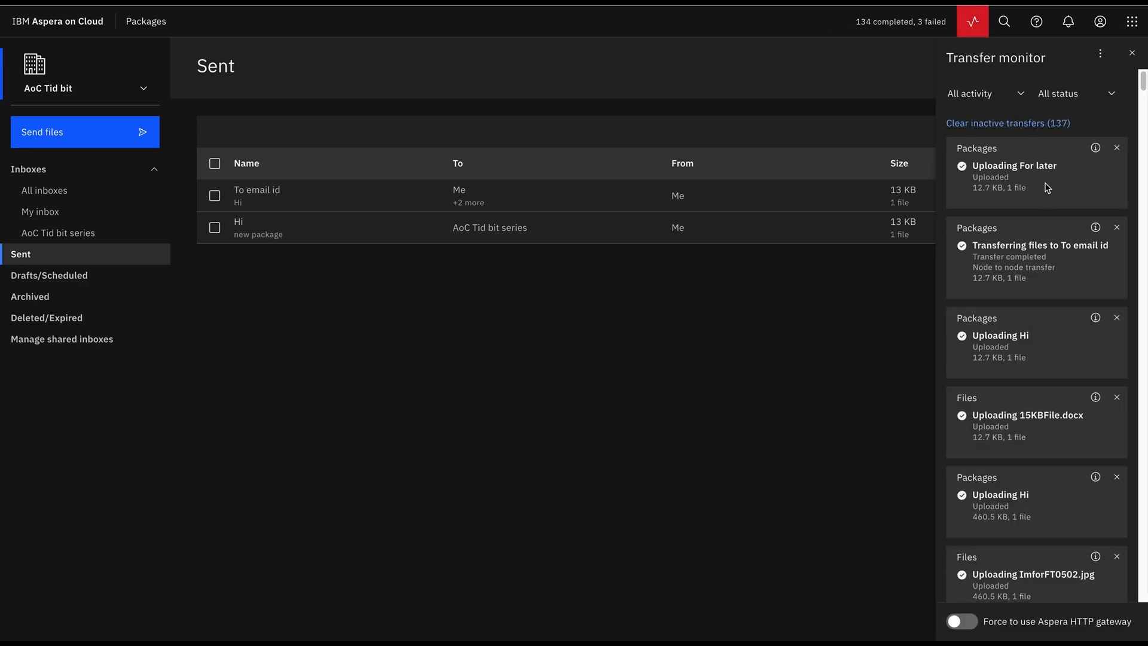